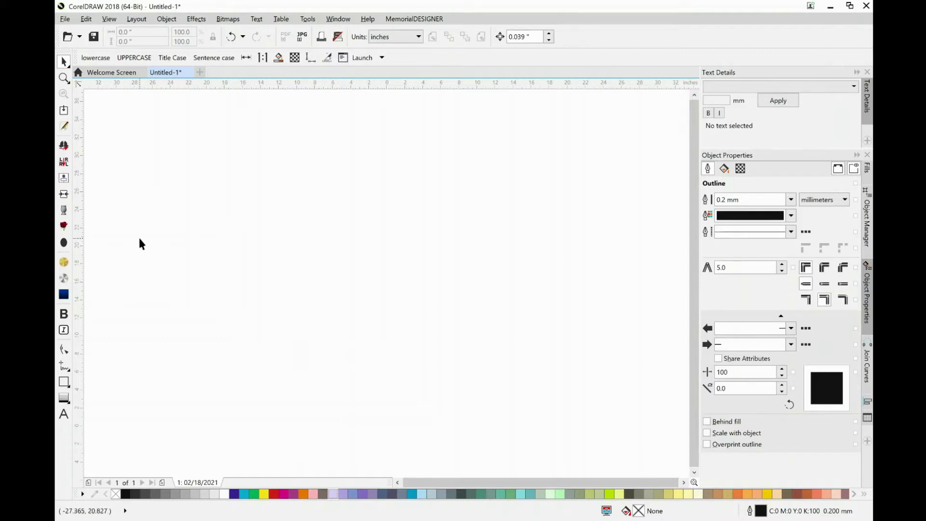
# Import OGEE.cdr from the Large 2'6 x 2'0 folder in Memorial Shapes and place it on the page.
pyautogui.click(63, 110)
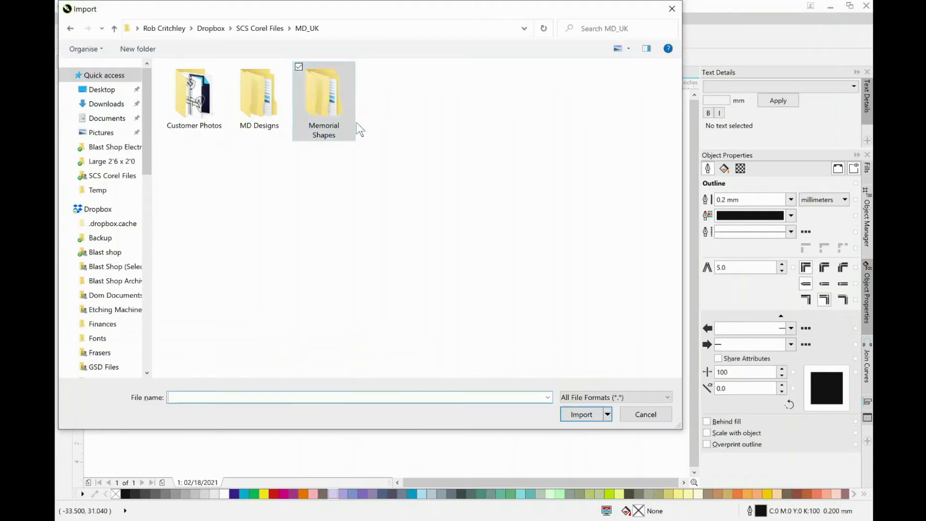
pyautogui.doubleClick(323, 86)
pyautogui.doubleClick(193, 174)
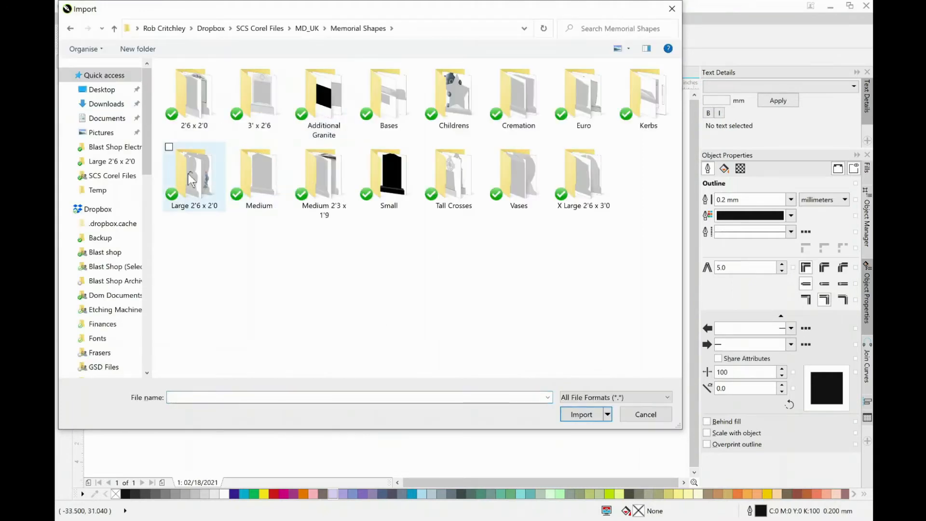
pyautogui.click(282, 177)
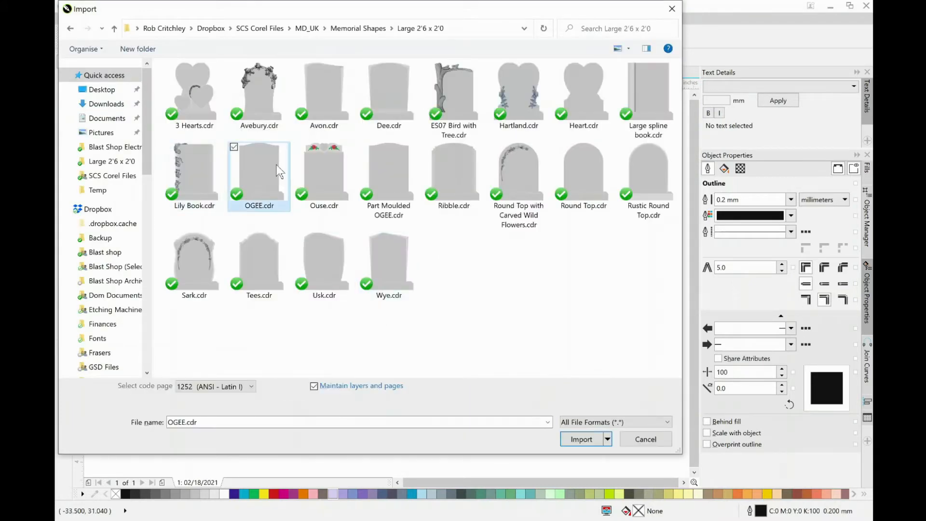
pyautogui.click(588, 440)
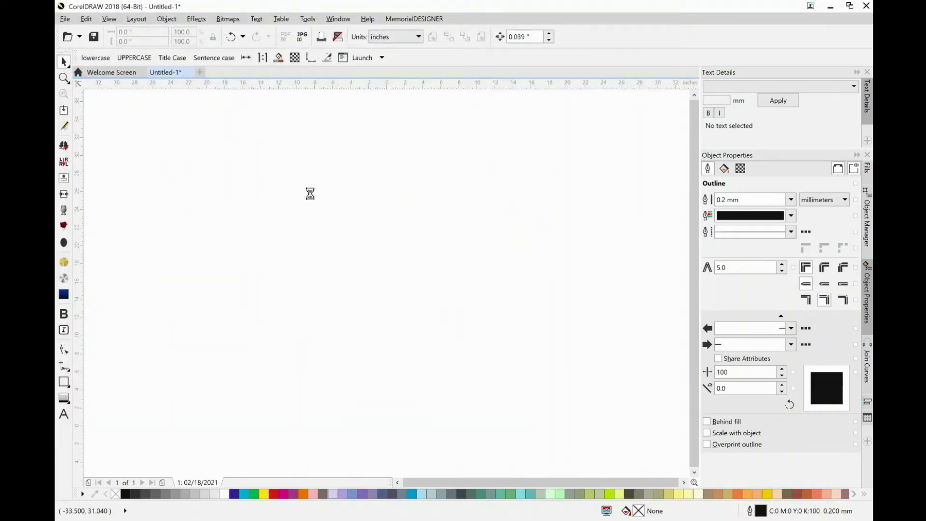
pyautogui.press('Return')
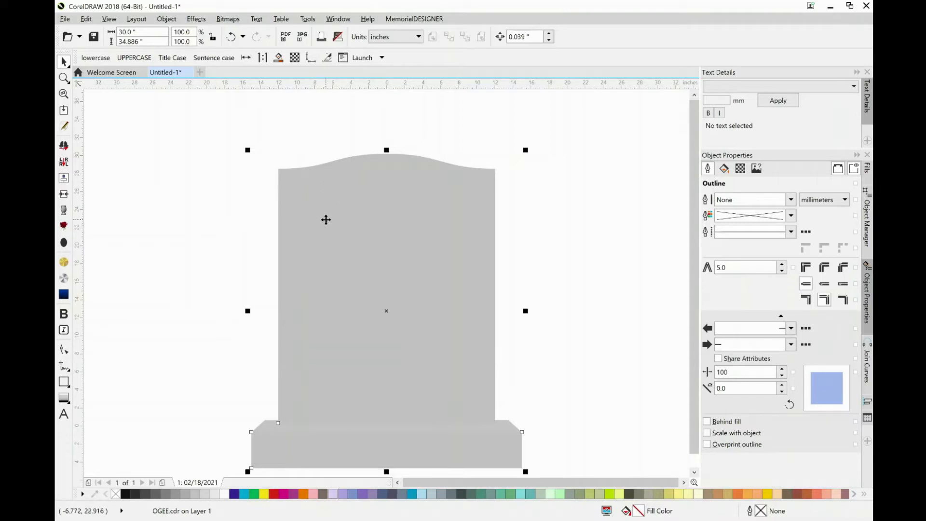
# Delete the ogee headstone shape from the imported memorial, keeping its base, and select the base.
pyautogui.keyDown('ctrl'); pyautogui.click(326, 219); pyautogui.keyUp('ctrl')
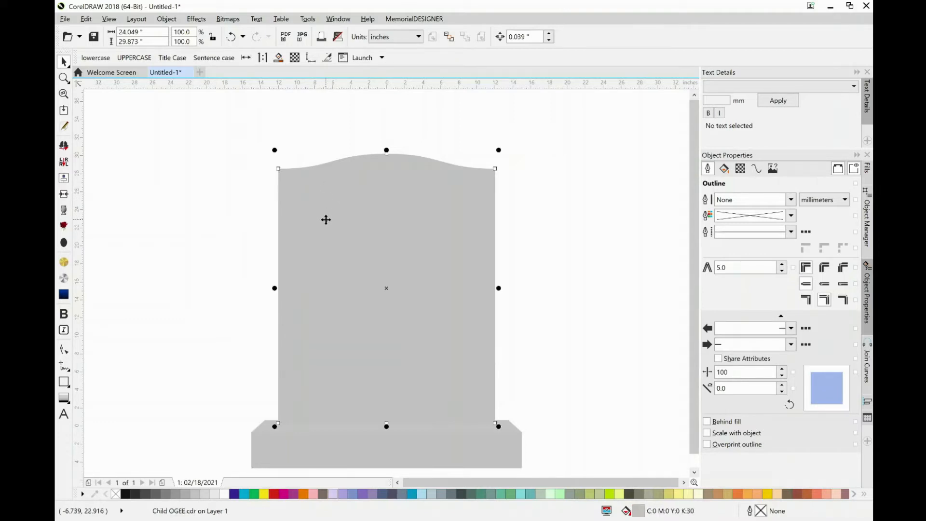
pyautogui.press('Delete')
pyautogui.click(326, 430)
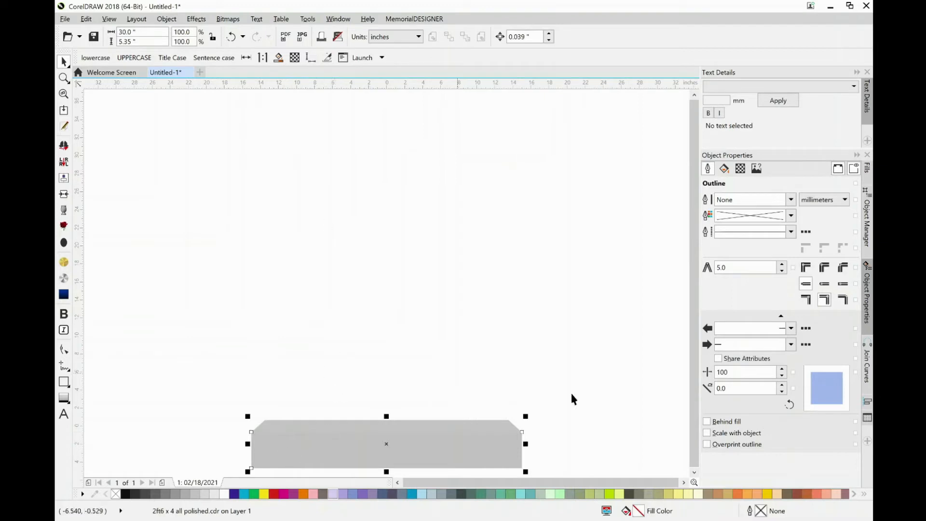
# Draw a rectangle above the base and set its size to 24 inches wide by 36 inches high.
pyautogui.click(65, 382)
pyautogui.moveTo(328, 140); pyautogui.dragTo(478, 385)
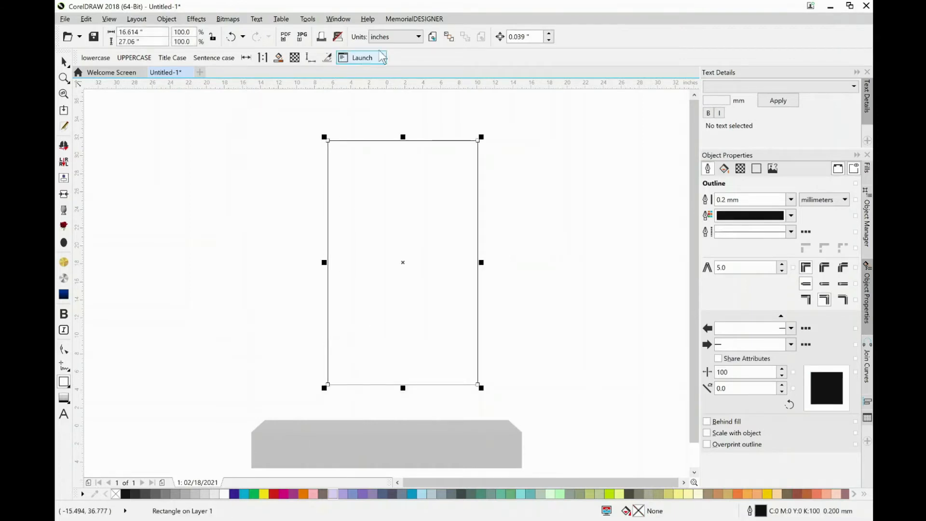
pyautogui.click(126, 41)
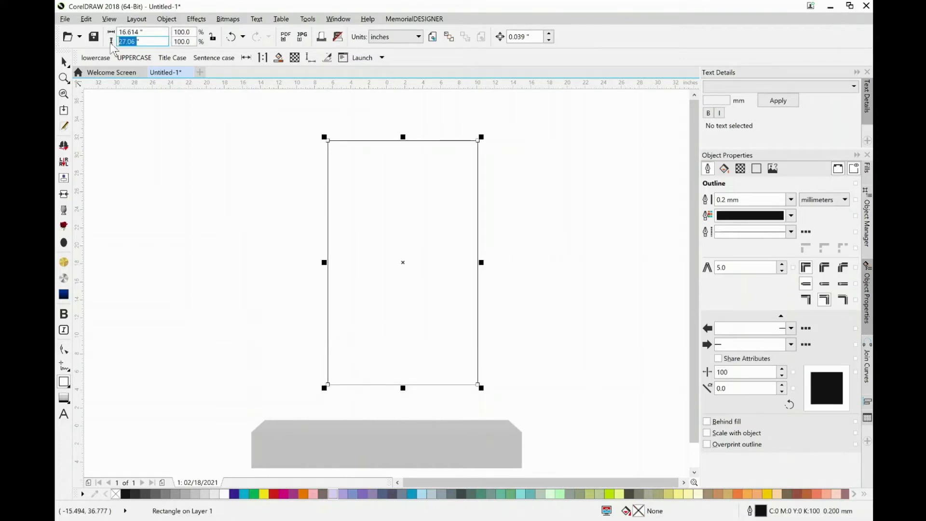
pyautogui.write('36')
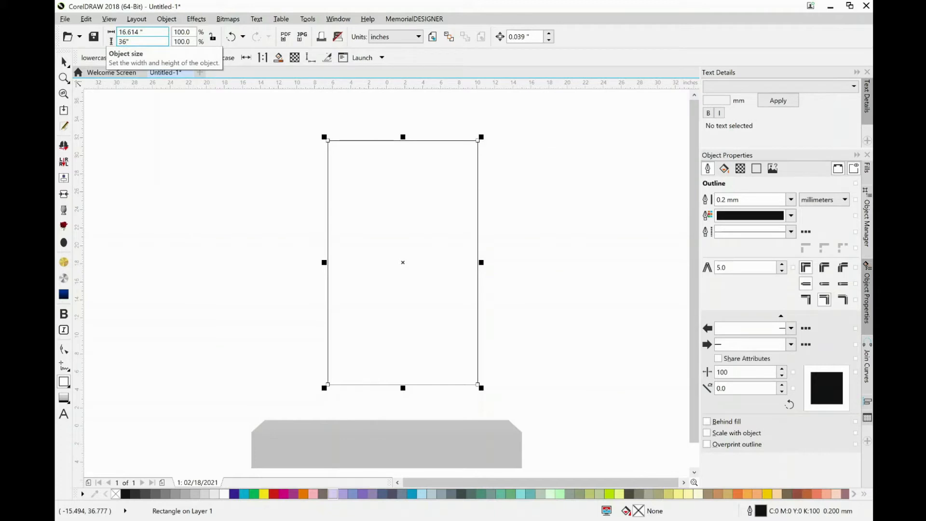
pyautogui.moveTo(139, 32); pyautogui.dragTo(104, 32)
pyautogui.write('24')
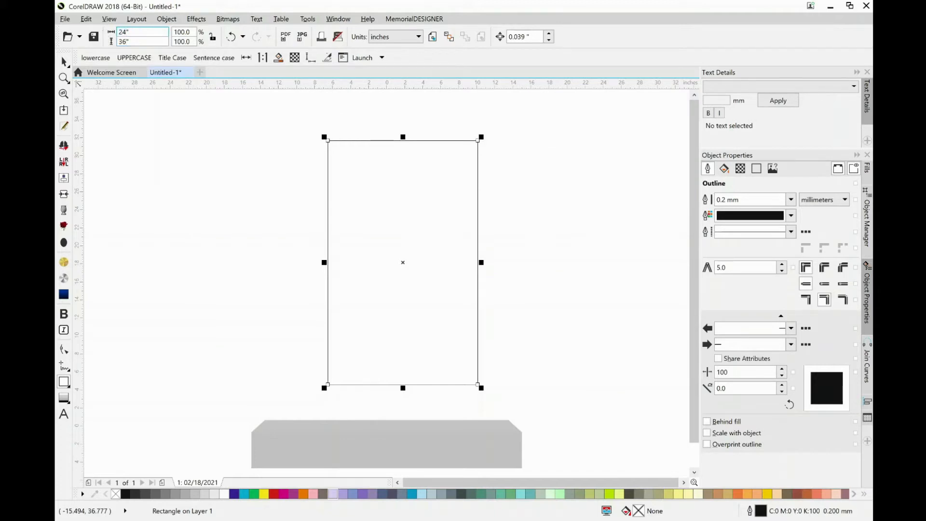
pyautogui.press('Return')
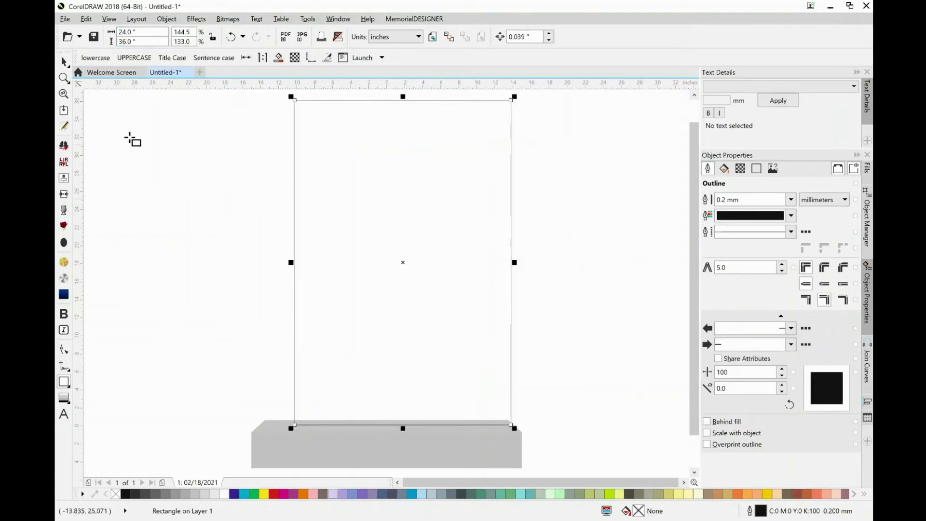
# Centre the 24 by 36 inch rectangle horizontally over the base and nudge it slightly upward.
pyautogui.click(66, 195)
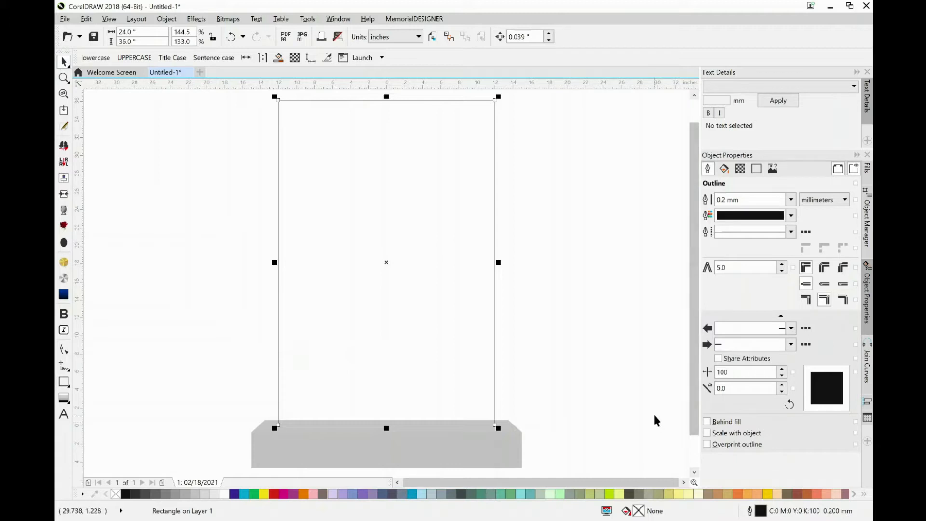
pyautogui.press('Up')
pyautogui.press('Up')
pyautogui.press('Up')
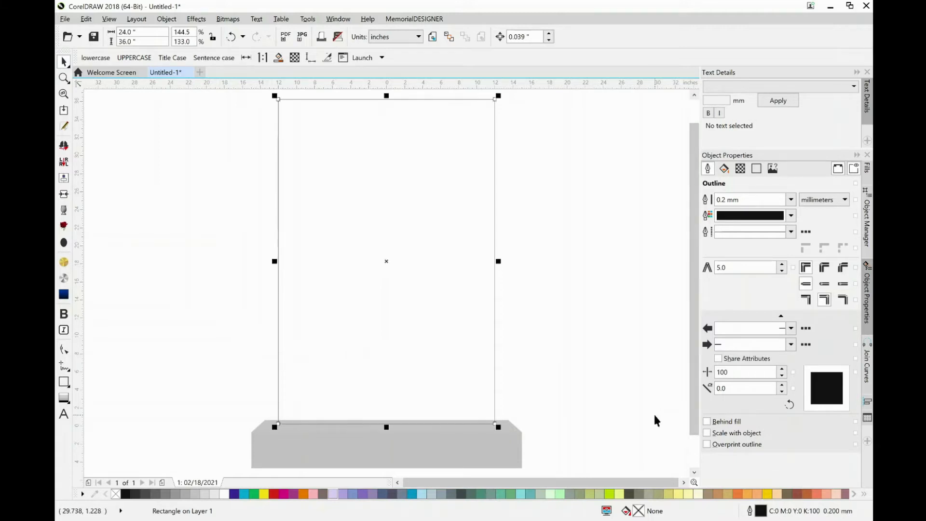
pyautogui.press('Up')
pyautogui.press('Up')
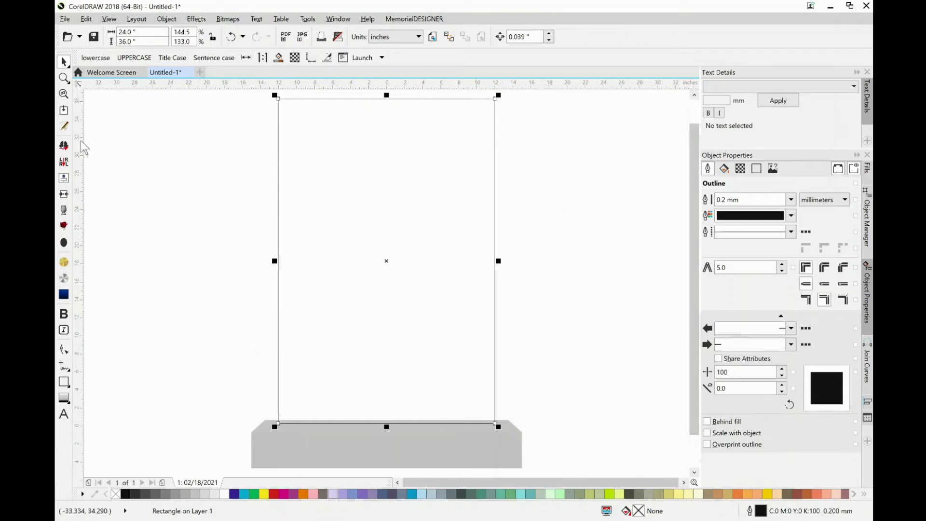
# Draw a rectangle across the full width of the tablet's top and set its height to 2 inches.
pyautogui.click(61, 382)
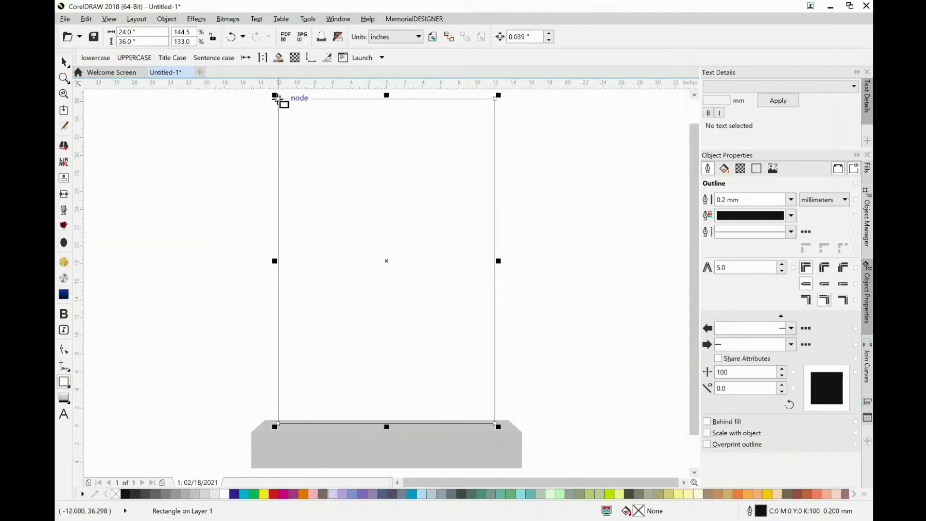
pyautogui.moveTo(278, 98); pyautogui.dragTo(497, 112)
pyautogui.doubleClick(127, 42)
pyautogui.write('2')
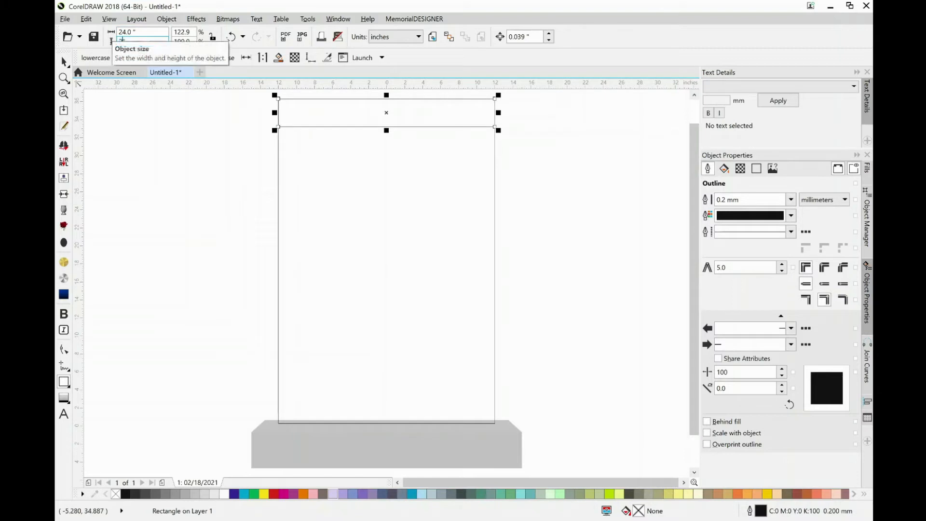
pyautogui.press('Return')
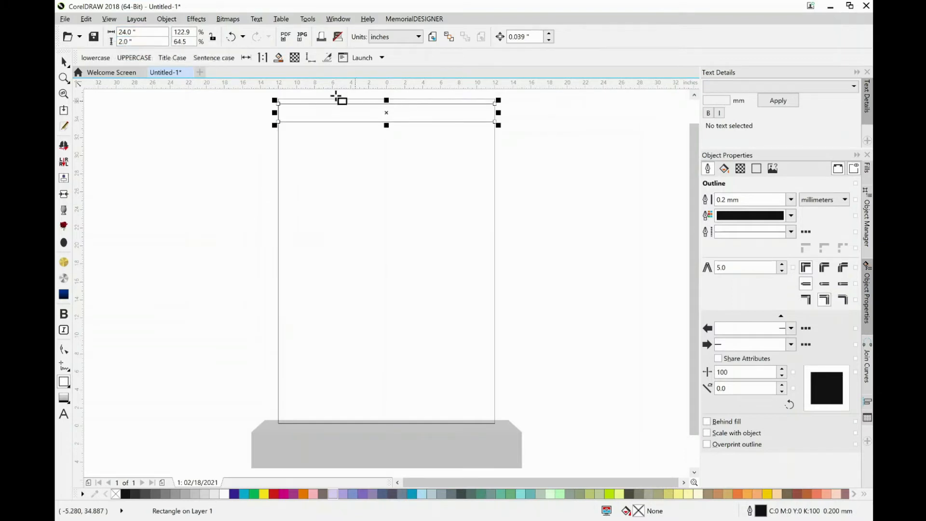
# Move the 2-inch strip up so its top edge snaps to the tablet's top edge.
pyautogui.click(64, 62)
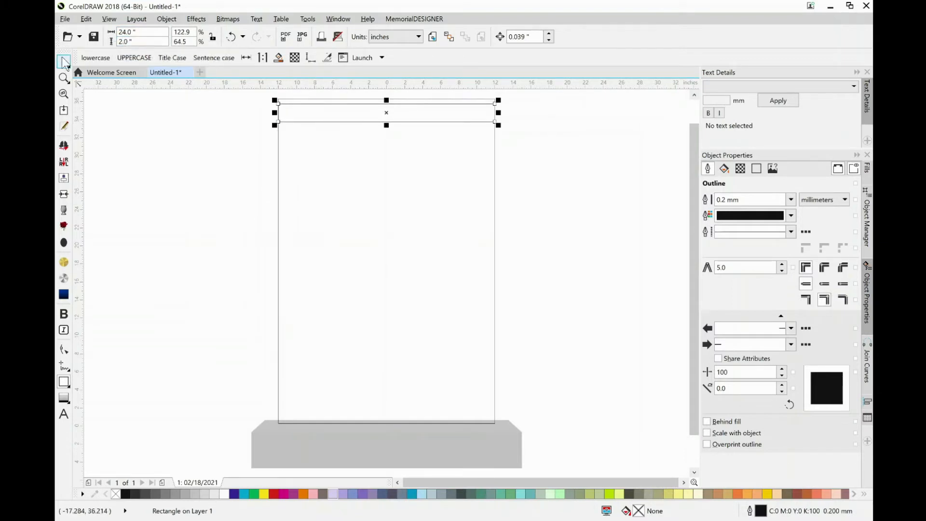
pyautogui.moveTo(366, 103); pyautogui.dragTo(366, 102)
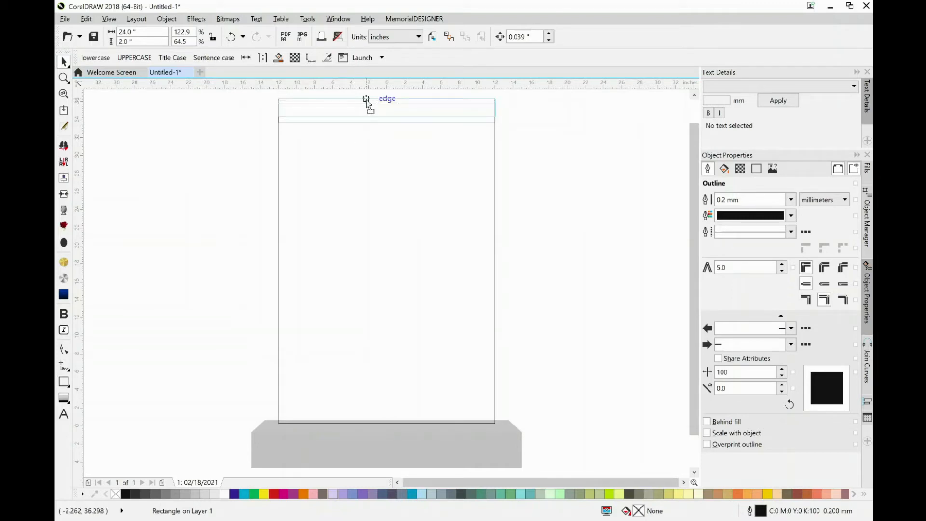
pyautogui.moveTo(367, 101); pyautogui.dragTo(366, 99)
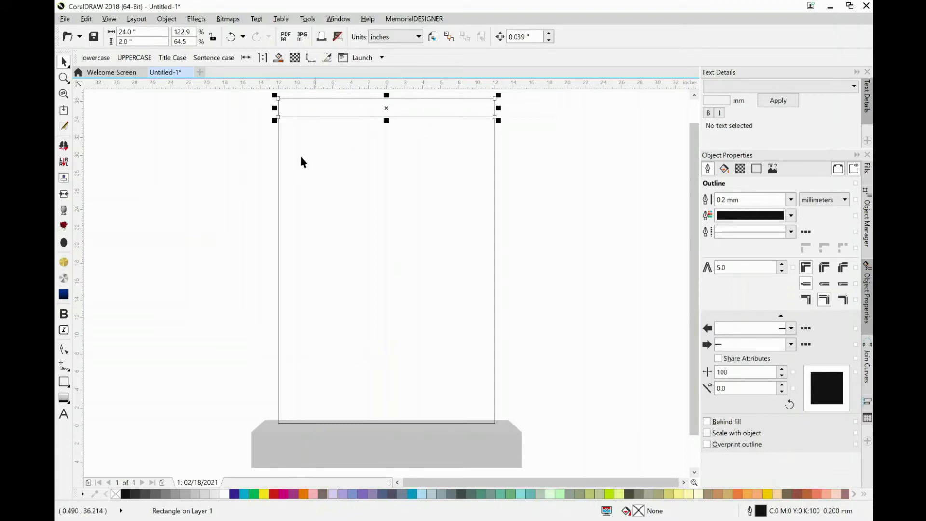
# Draw a full-height rectangle along the tablet's left side and set its width to 1 inch.
pyautogui.click(68, 384)
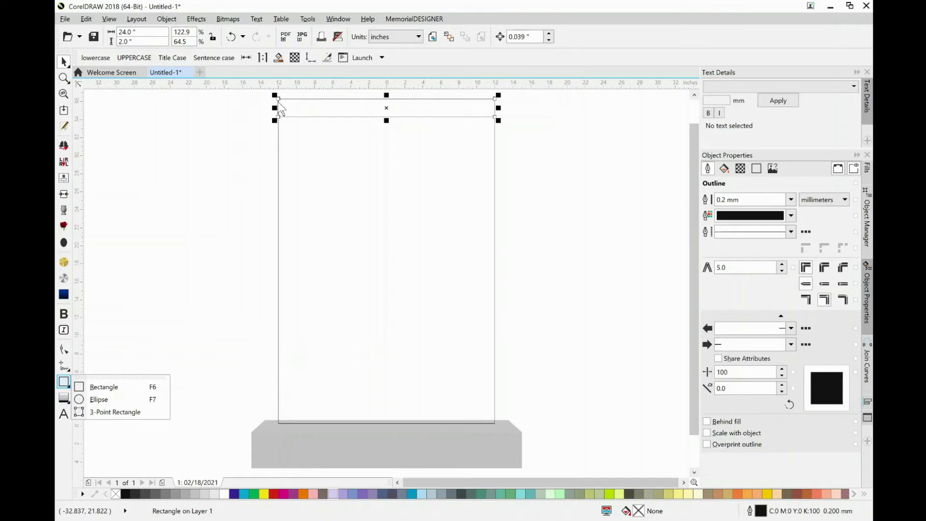
pyautogui.click(123, 389)
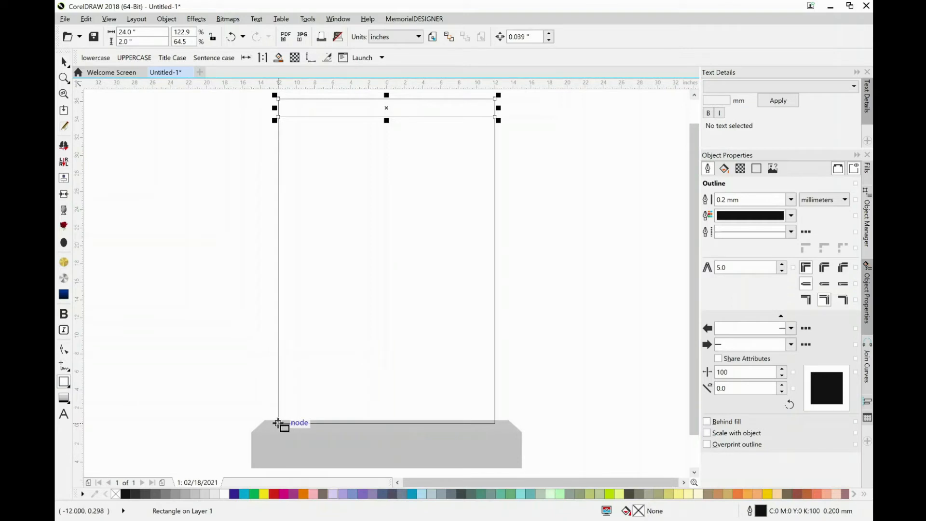
pyautogui.moveTo(277, 423)
pyautogui.mouseDown()
pyautogui.moveTo(300, 98)
pyautogui.moveTo(345, 130)
pyautogui.moveTo(346, 116)
pyautogui.moveTo(304, 114)
pyautogui.moveTo(294, 99)
pyautogui.mouseUp()
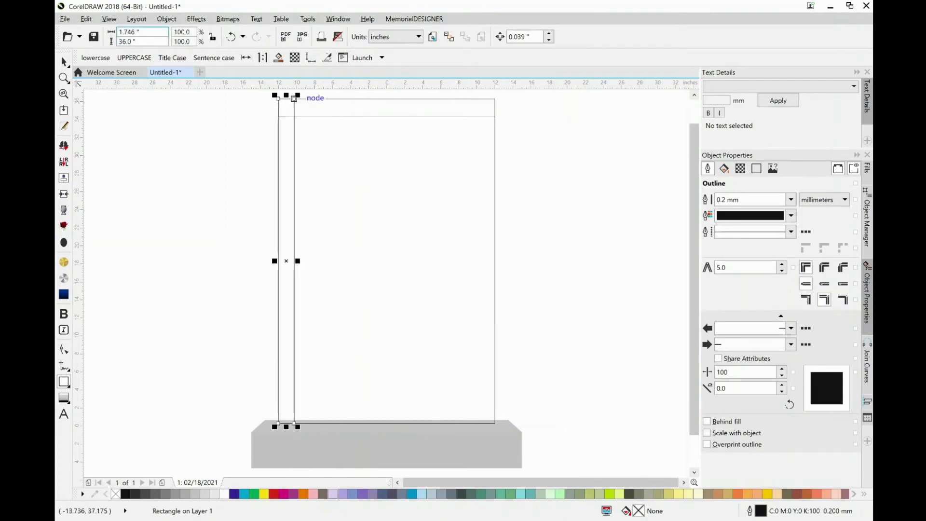
pyautogui.click(120, 32)
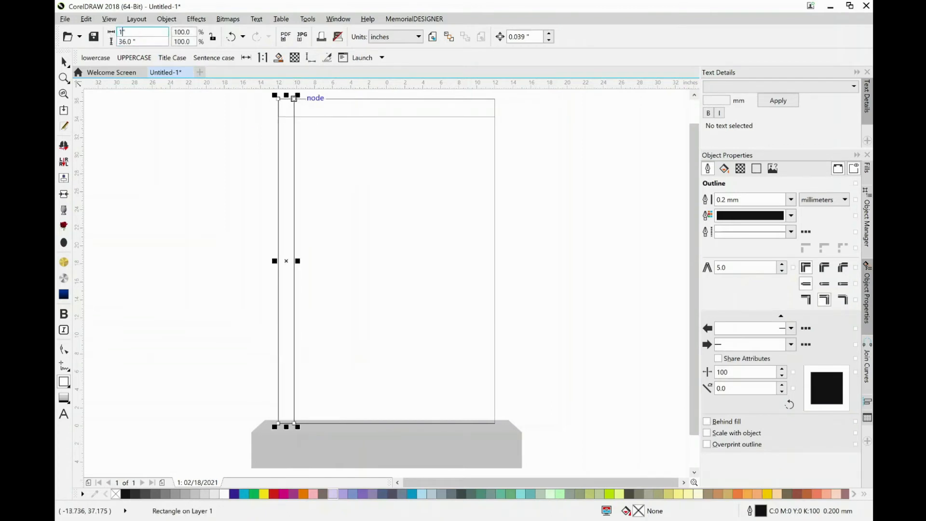
pyautogui.write('1')
pyautogui.press('Return')
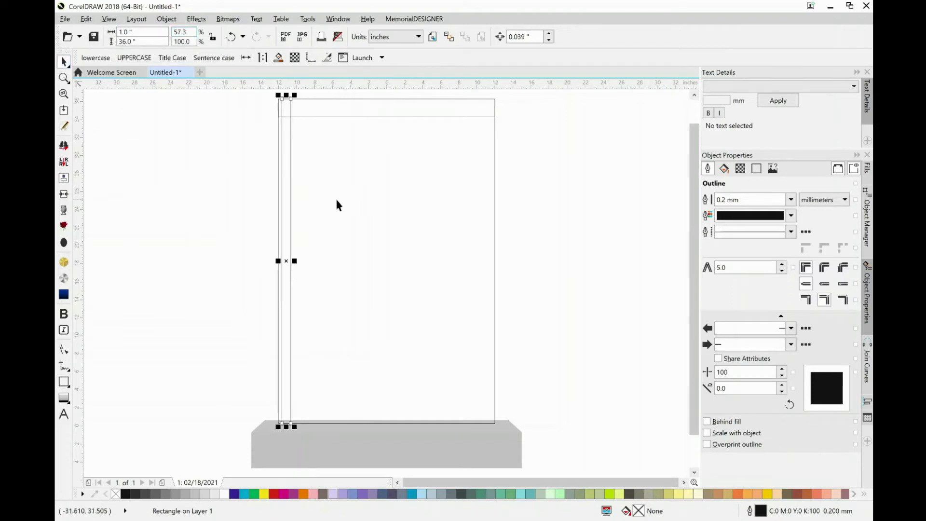
# Snap the 1-inch strip to the tablet's bottom-left corner and mirror a copy of it to the right side.
pyautogui.moveTo(281, 193); pyautogui.dragTo(386, 201)
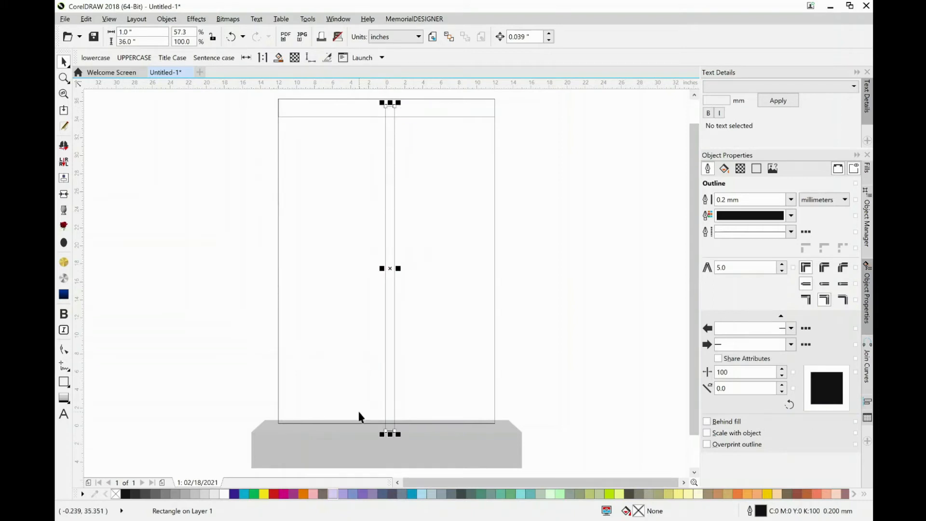
pyautogui.moveTo(385, 431); pyautogui.dragTo(281, 424)
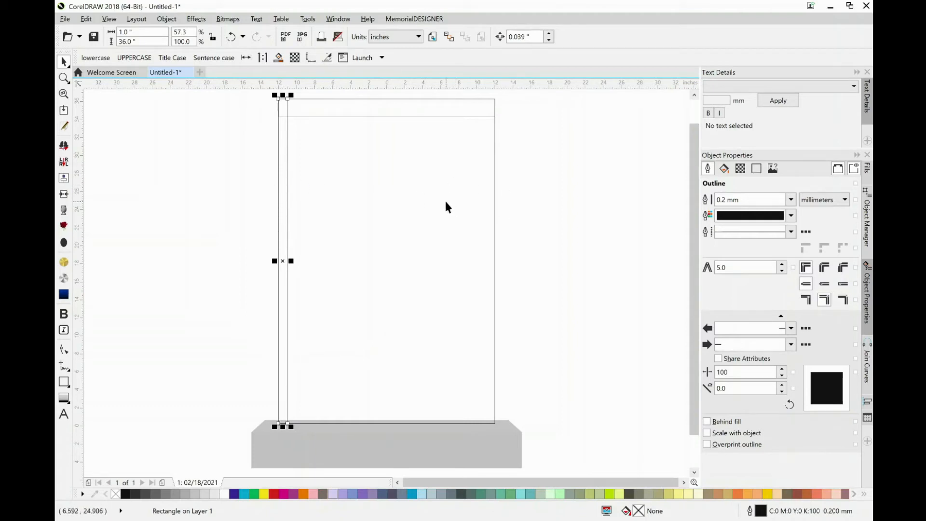
pyautogui.click(63, 145)
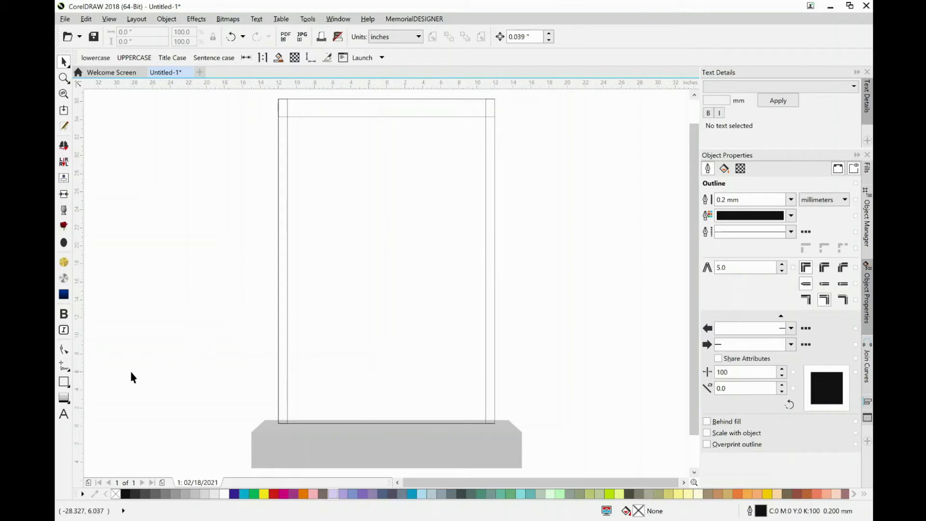
# Draw a 22 by 34 inch rectangle from the upper-left guide strip intersection to the right strip's lower inner corner.
pyautogui.click(68, 385)
pyautogui.click(105, 387)
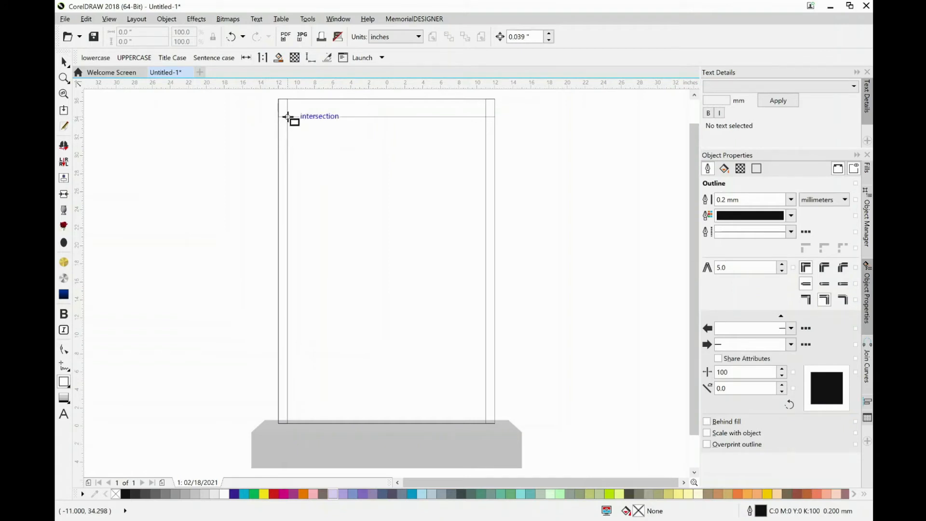
pyautogui.moveTo(288, 116); pyautogui.dragTo(485, 423)
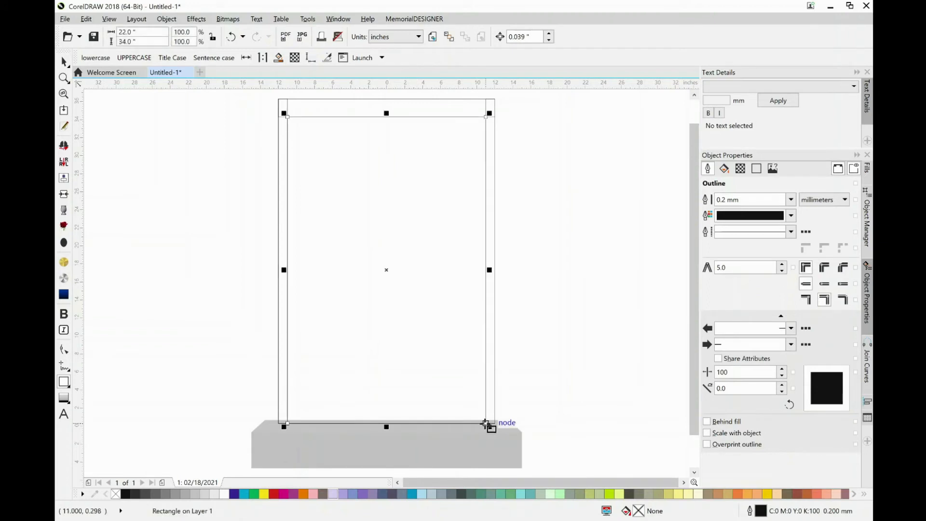
# Try to move the inner rectangle's top-left node with the Shape tool, then convert the rectangle to curves.
pyautogui.click(65, 350)
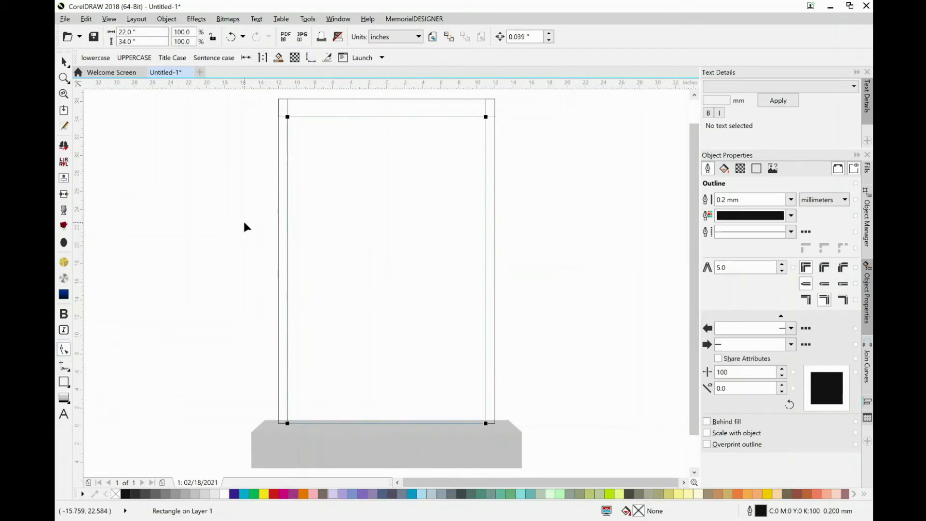
pyautogui.moveTo(289, 118)
pyautogui.mouseDown()
pyautogui.moveTo(311, 116)
pyautogui.moveTo(280, 122)
pyautogui.moveTo(358, 121)
pyautogui.moveTo(280, 122)
pyautogui.moveTo(362, 124)
pyautogui.moveTo(371, 183)
pyautogui.moveTo(403, 133)
pyautogui.moveTo(280, 110)
pyautogui.mouseUp()
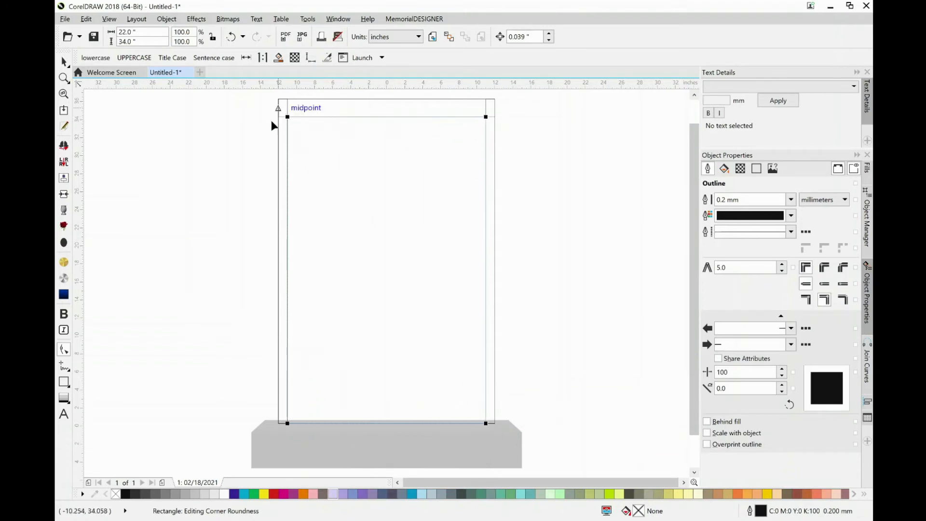
pyautogui.click(166, 20)
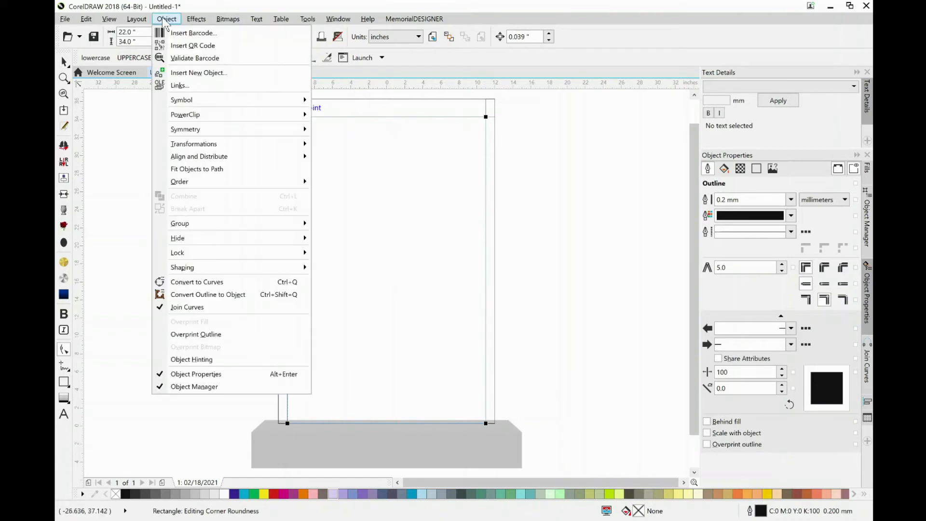
pyautogui.click(182, 282)
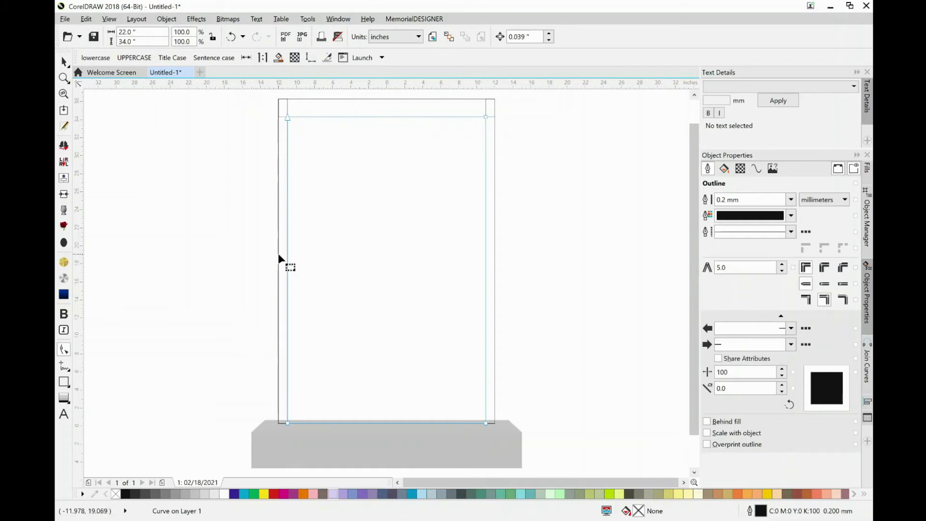
pyautogui.moveTo(486, 117); pyautogui.dragTo(570, 101)
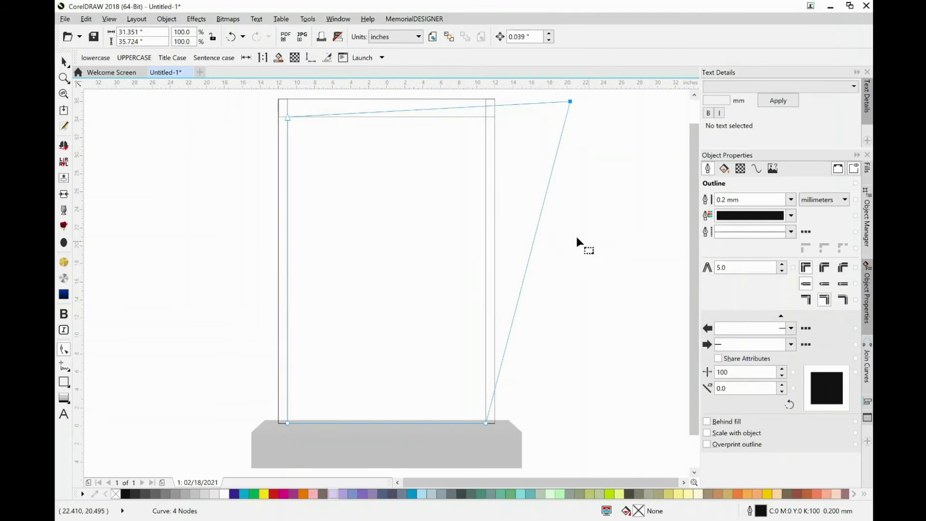
pyautogui.moveTo(541, 211); pyautogui.dragTo(592, 236)
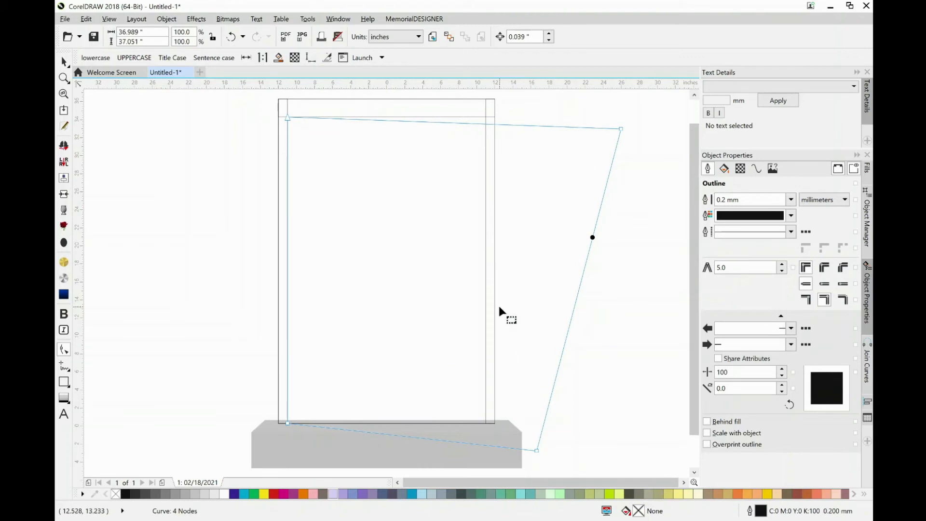
pyautogui.click(231, 38)
pyautogui.click(231, 39)
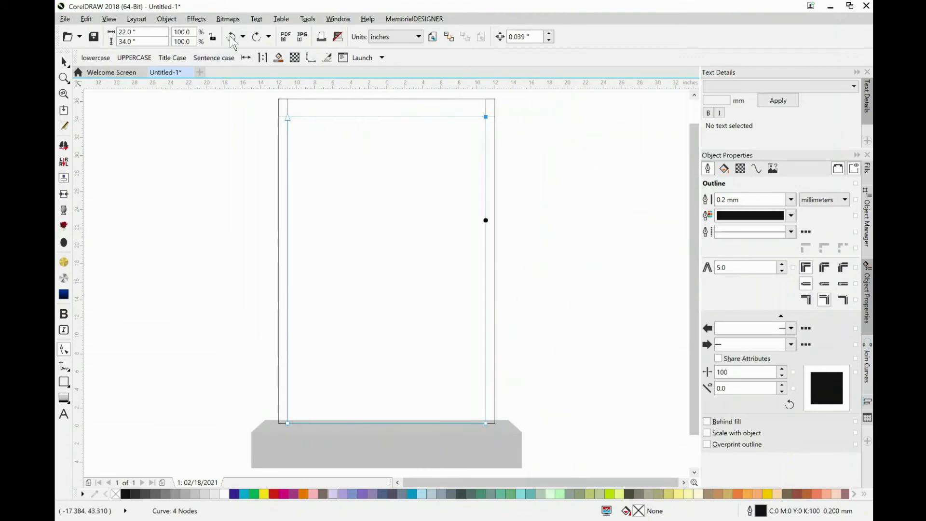
# Select all four nodes of the inner shape and convert its straight segments to curves.
pyautogui.moveTo(240, 106); pyautogui.dragTo(514, 430)
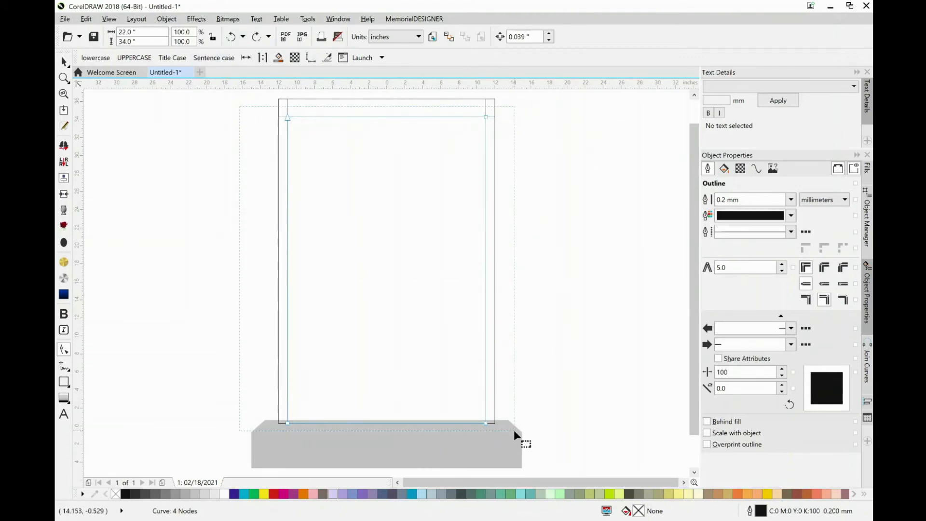
pyautogui.rightClick(485, 118)
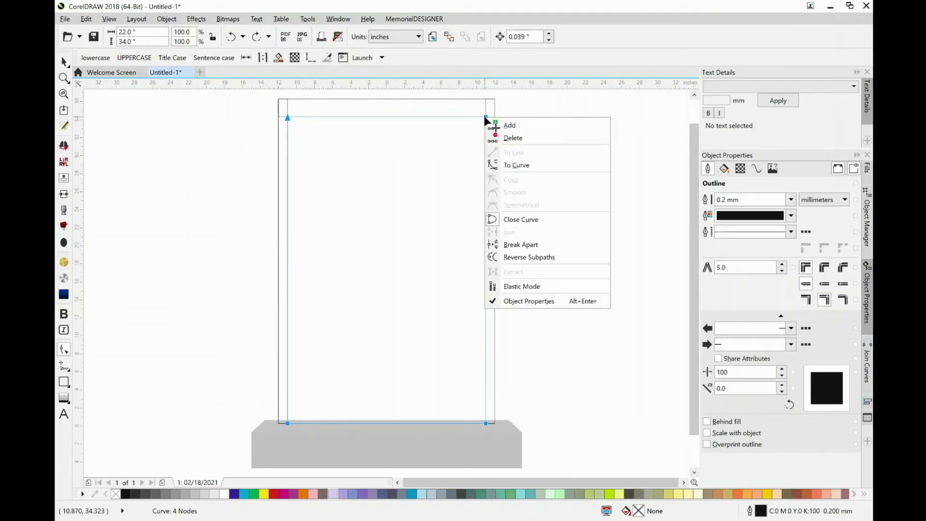
pyautogui.click(501, 165)
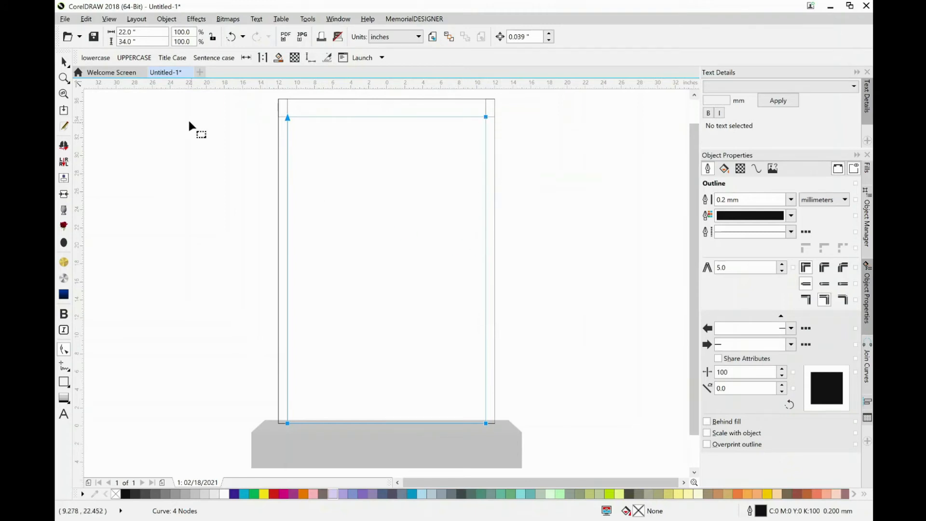
pyautogui.click(554, 244)
# Bow the inner shape's right, left and top edges outward to the midpoints of the outer tablet rectangle's edges.
pyautogui.moveTo(485, 242); pyautogui.dragTo(494, 261)
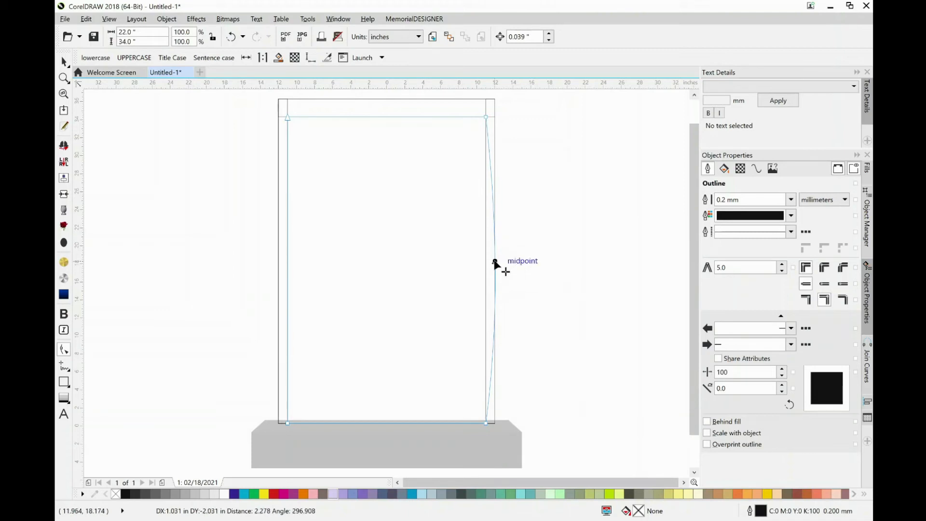
pyautogui.moveTo(494, 261); pyautogui.dragTo(494, 262)
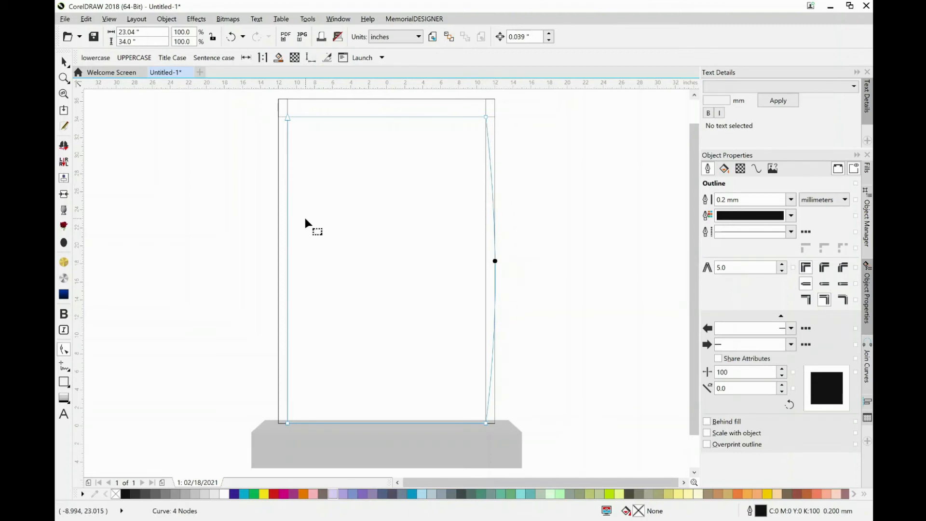
pyautogui.moveTo(287, 256); pyautogui.dragTo(277, 262)
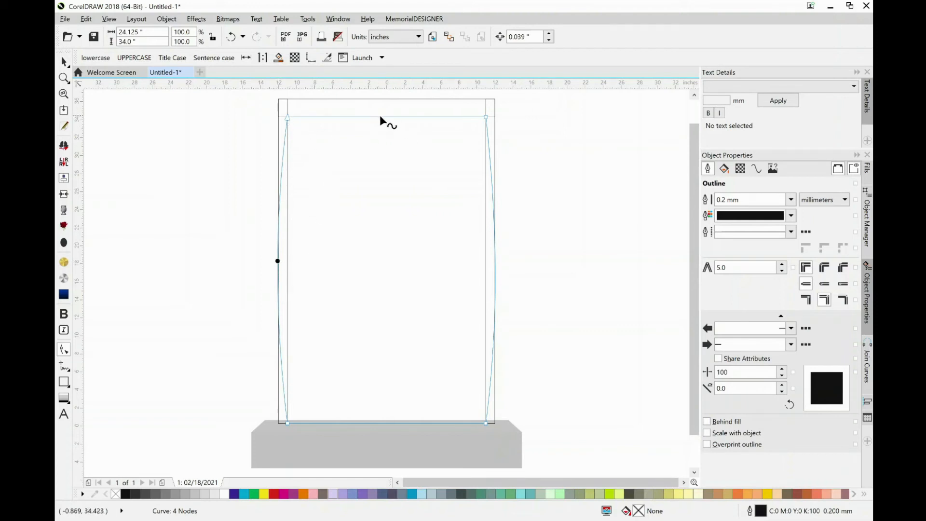
pyautogui.moveTo(384, 117); pyautogui.dragTo(386, 99)
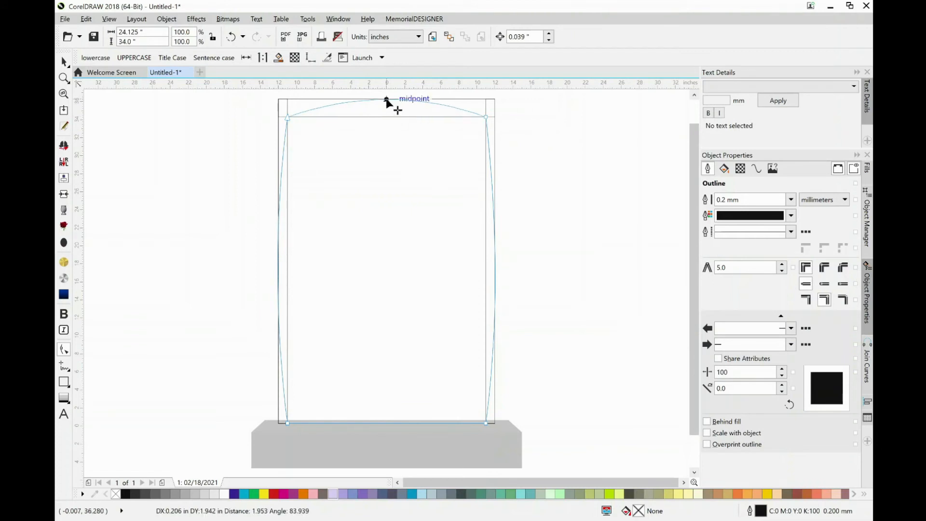
pyautogui.moveTo(386, 100); pyautogui.dragTo(386, 99)
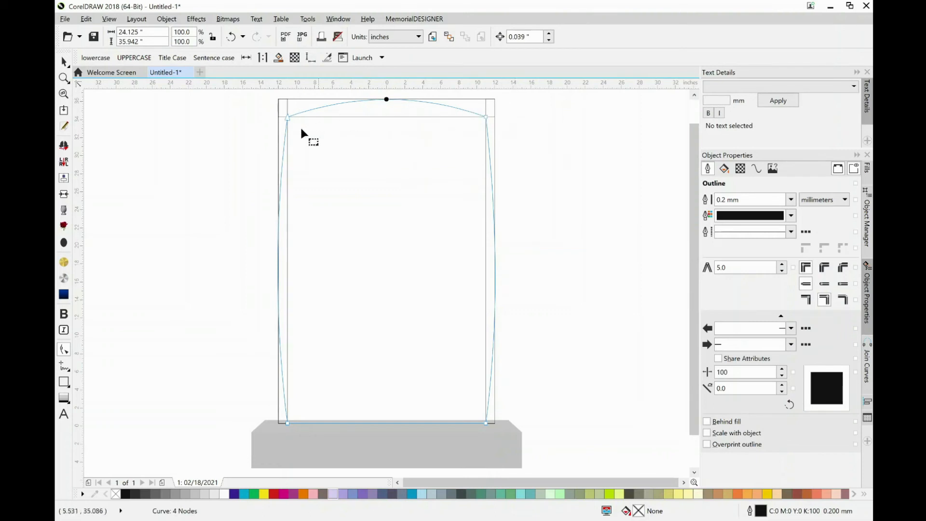
# Add a node at the top arch's midpoint and level the upper-left corner's curve handle along the top guide's lower edge.
pyautogui.rightClick(386, 100)
pyautogui.click(397, 110)
pyautogui.moveTo(319, 106); pyautogui.dragTo(336, 119)
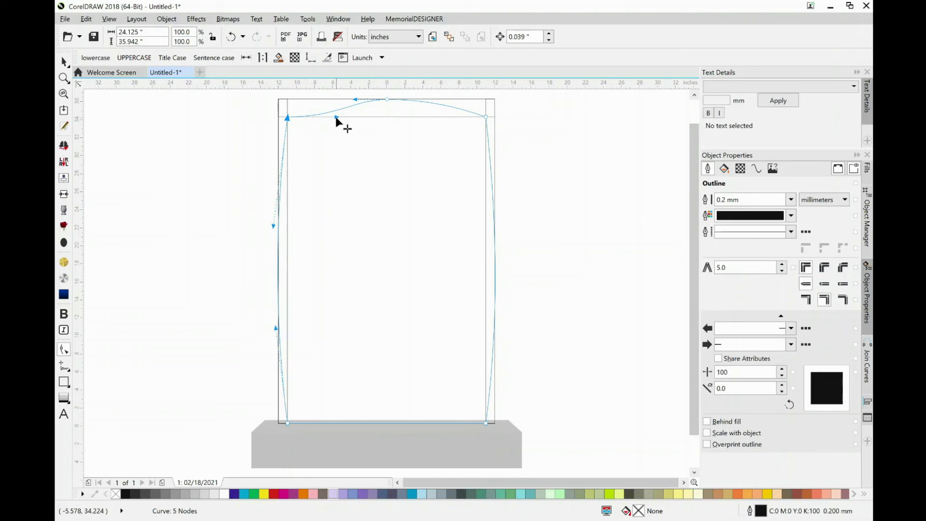
pyautogui.moveTo(336, 117); pyautogui.dragTo(319, 118)
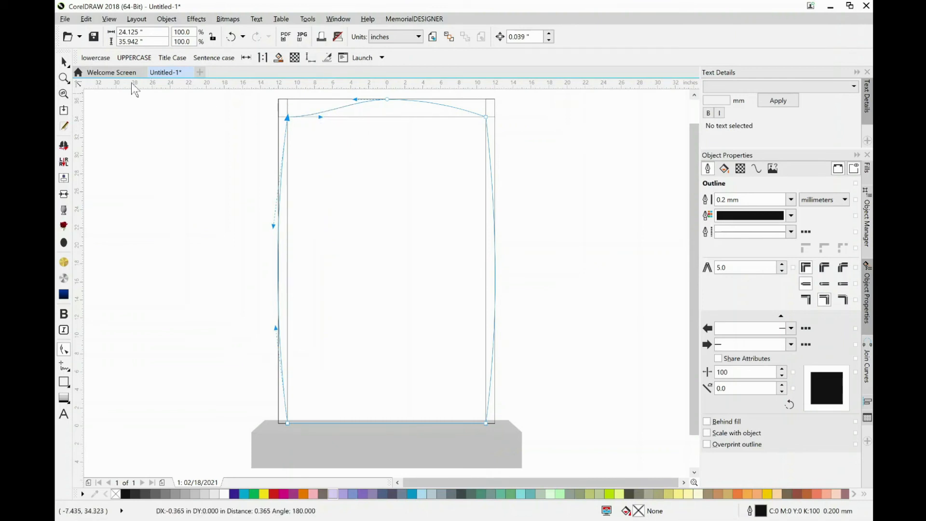
# Narrow the 2-inch-high top guide rectangle symmetrically about its centre to about 12.78 inches wide.
pyautogui.click(64, 61)
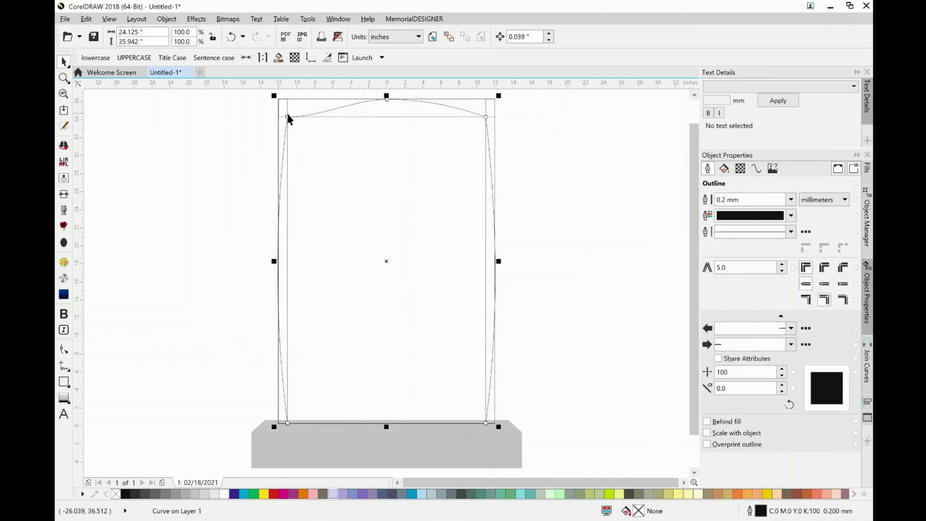
pyautogui.click(365, 114)
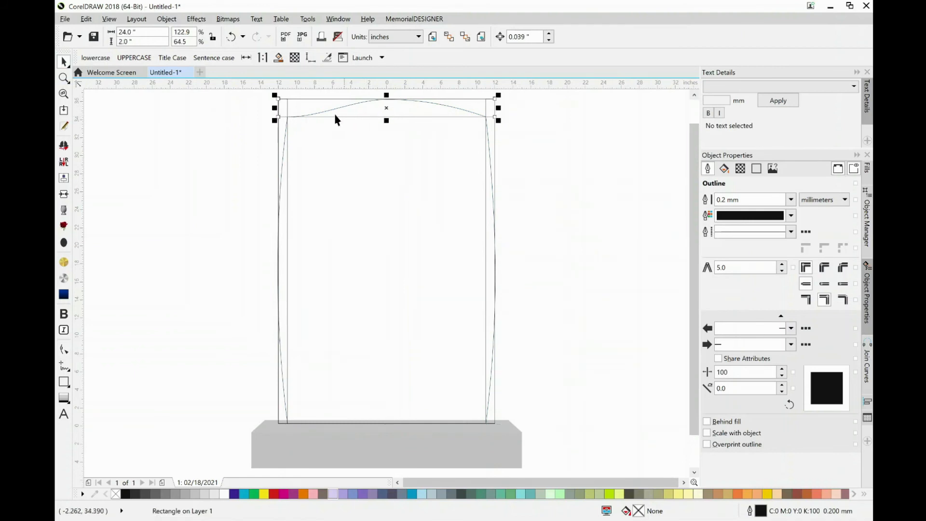
pyautogui.moveTo(276, 107); pyautogui.dragTo(326, 111)
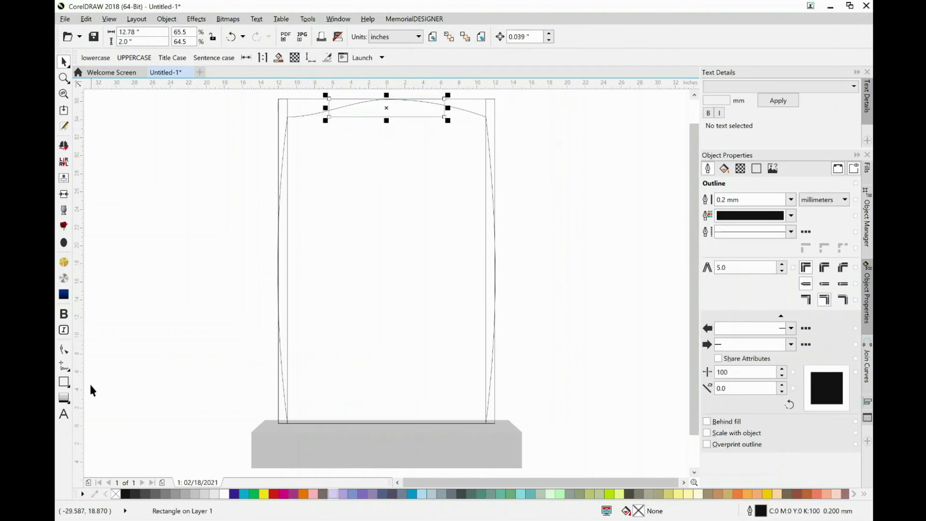
# Snap the curve handles of the shape's two upper corner nodes to the narrowed guide's lower corners, forming matching shoulders.
pyautogui.click(64, 348)
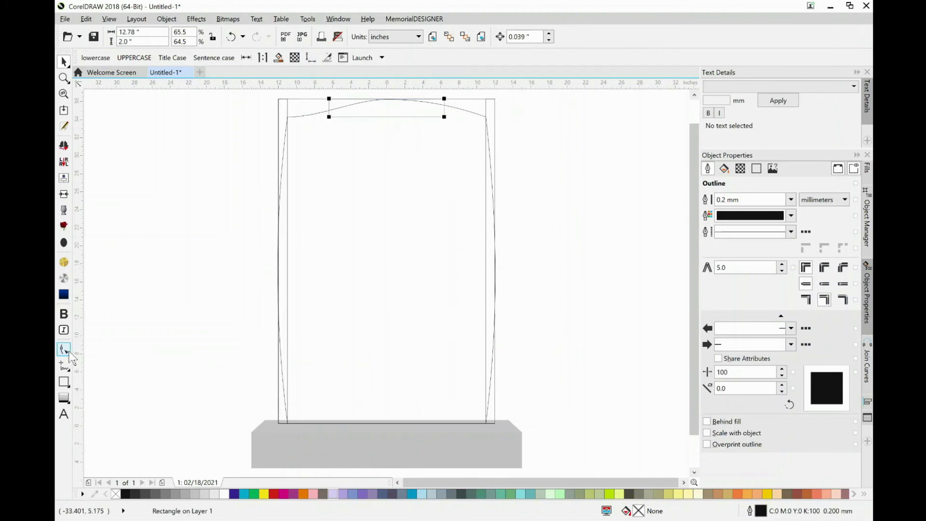
pyautogui.click(310, 114)
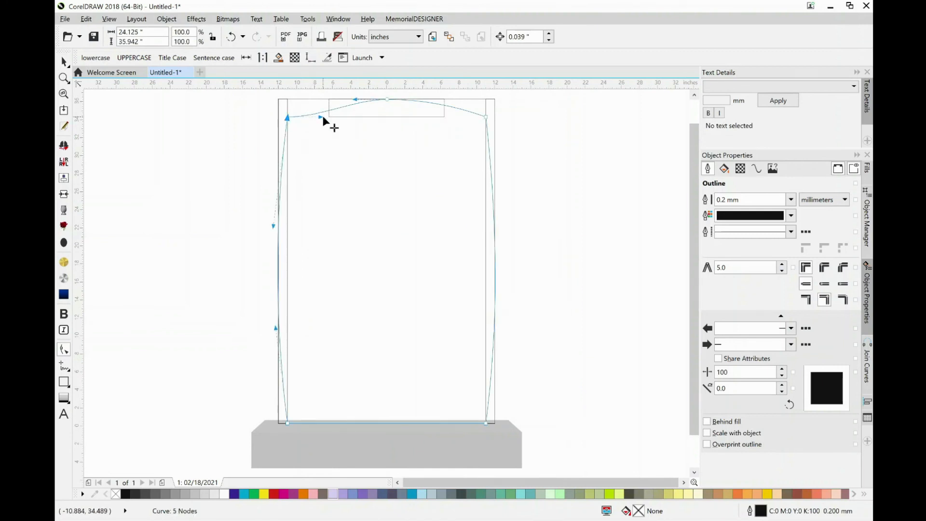
pyautogui.moveTo(327, 118); pyautogui.dragTo(328, 117)
pyautogui.click(486, 117)
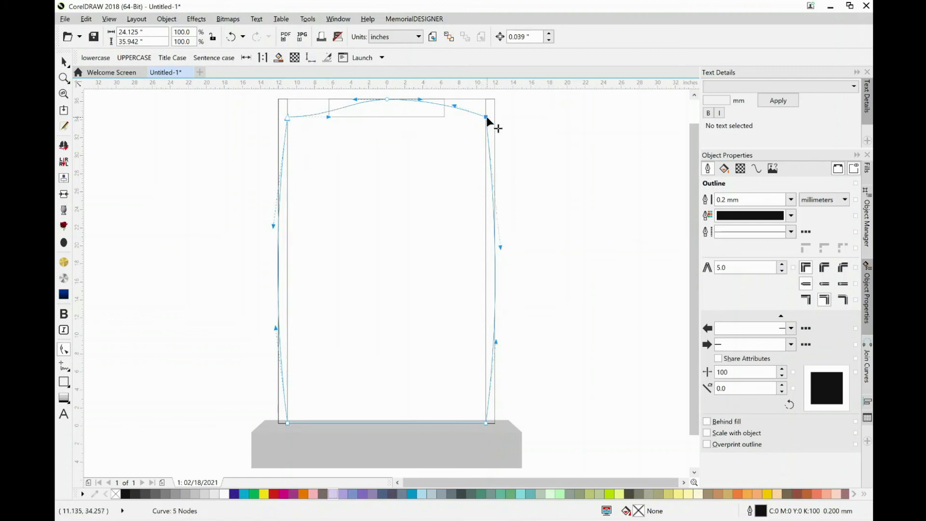
pyautogui.moveTo(453, 106); pyautogui.dragTo(444, 118)
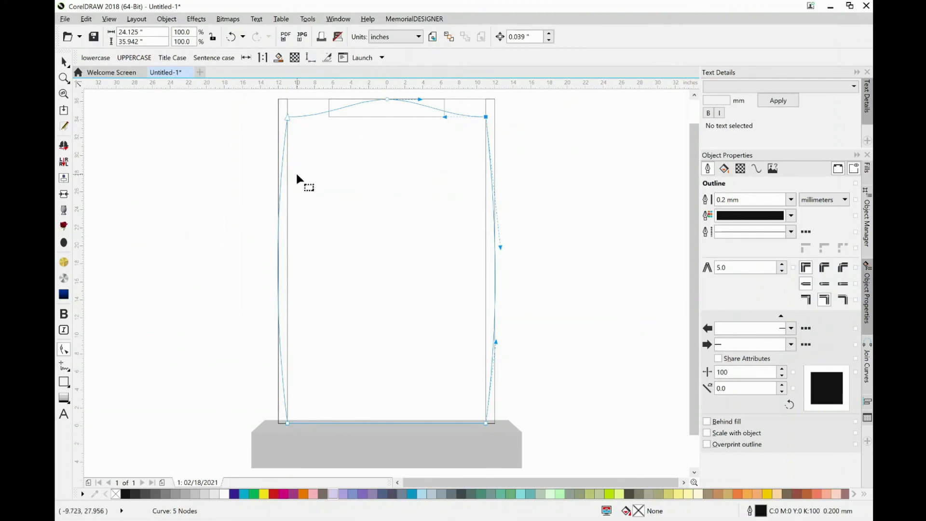
# Delete the two side guide strips, the outer tablet rectangle and the top guide rectangle, keeping only the curved shape.
pyautogui.click(63, 61)
pyautogui.click(166, 141)
pyautogui.click(284, 97)
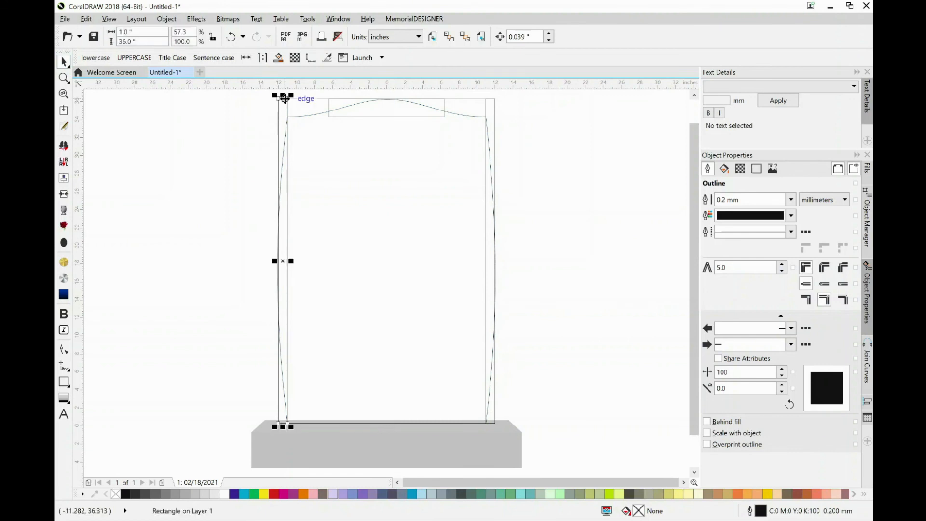
pyautogui.press('Delete')
pyautogui.click(286, 99)
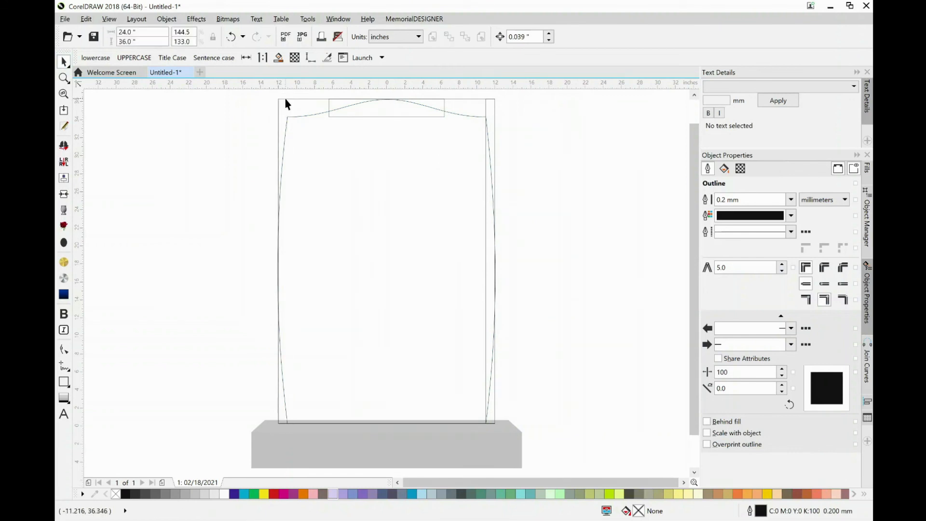
pyautogui.press('Delete')
pyautogui.click(329, 98)
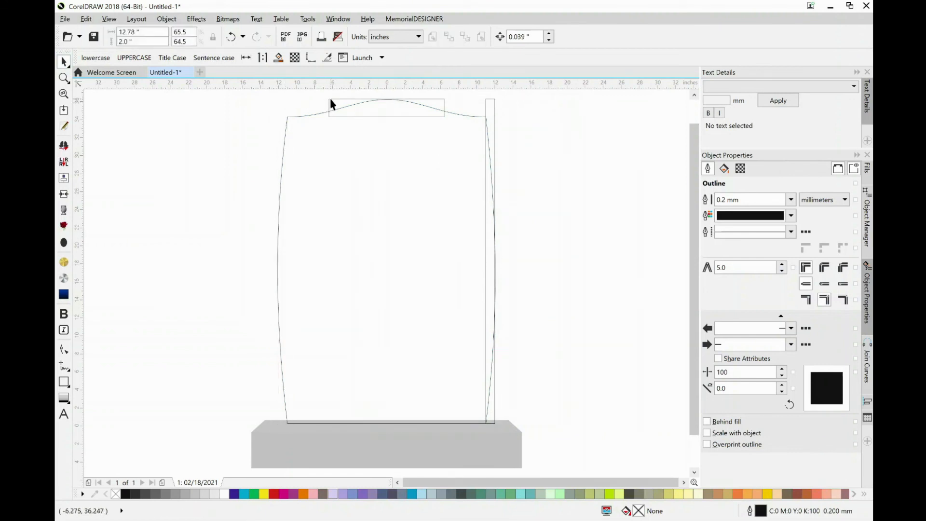
pyautogui.press('Delete')
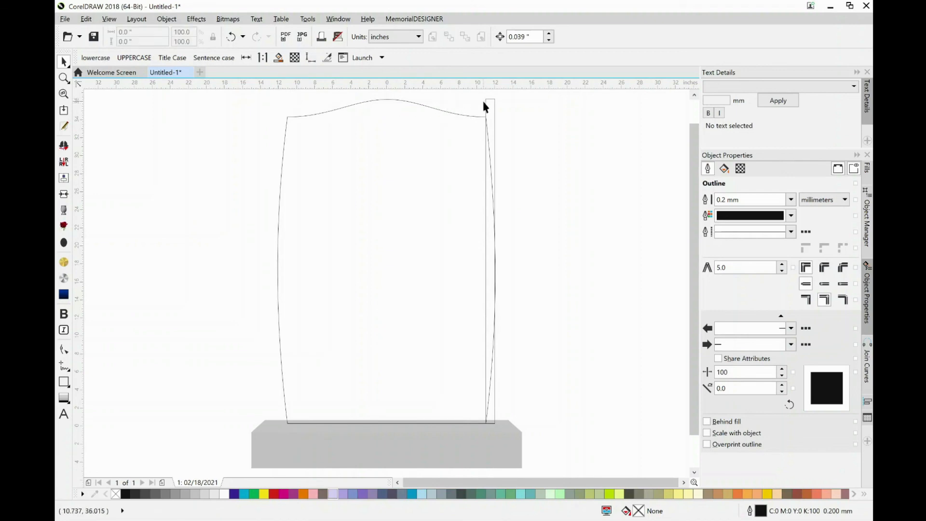
pyautogui.click(489, 102)
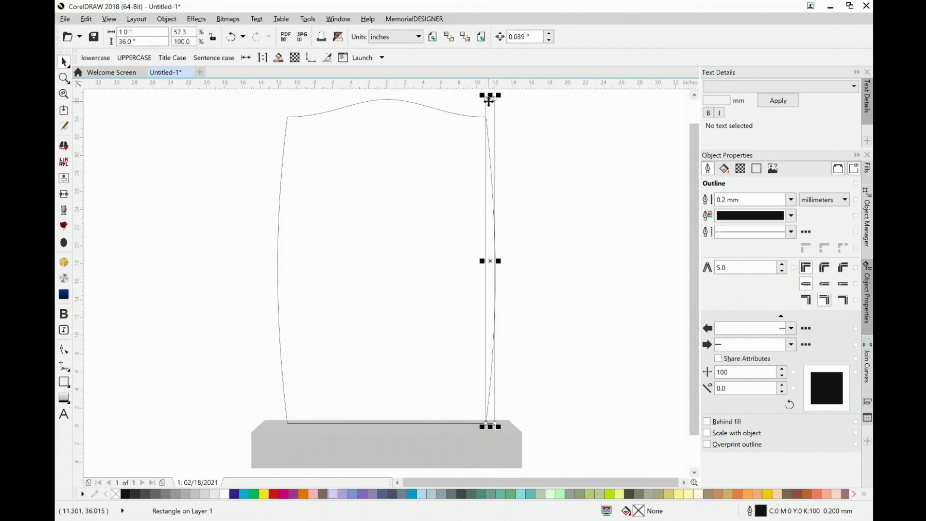
pyautogui.press('Delete')
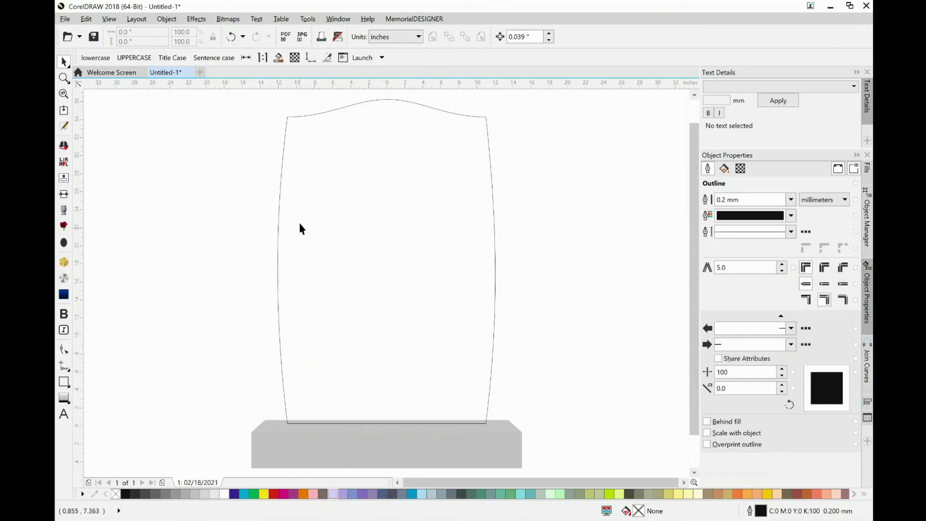
# Fill the curved headstone shape with the Polish finish and remove its outline.
pyautogui.click(283, 161)
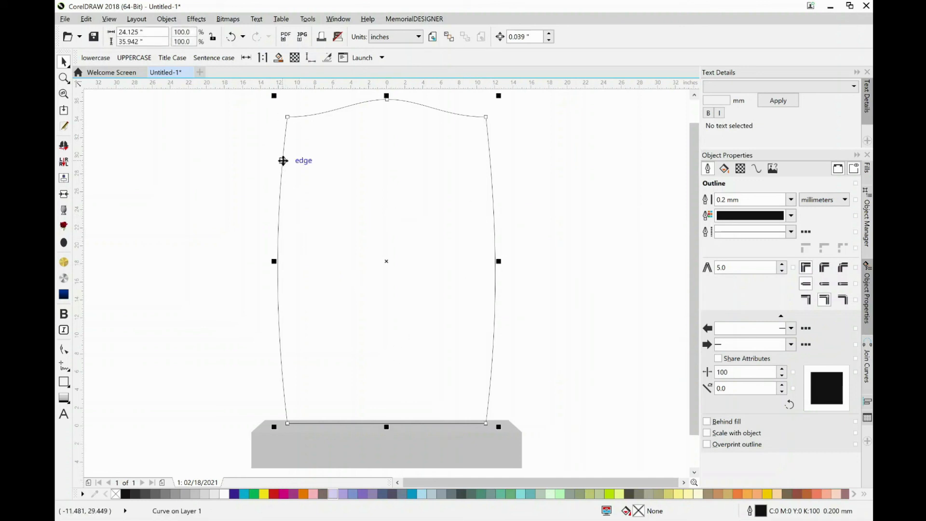
pyautogui.click(63, 400)
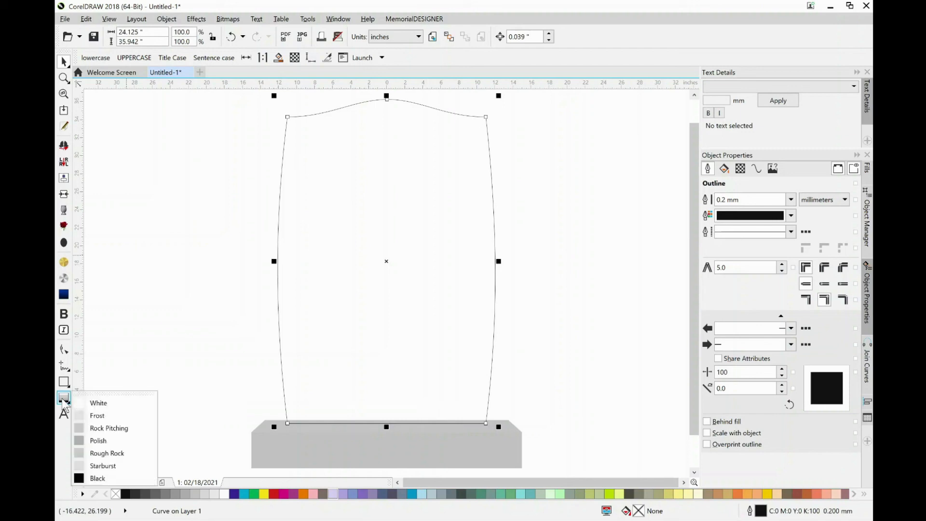
pyautogui.click(97, 441)
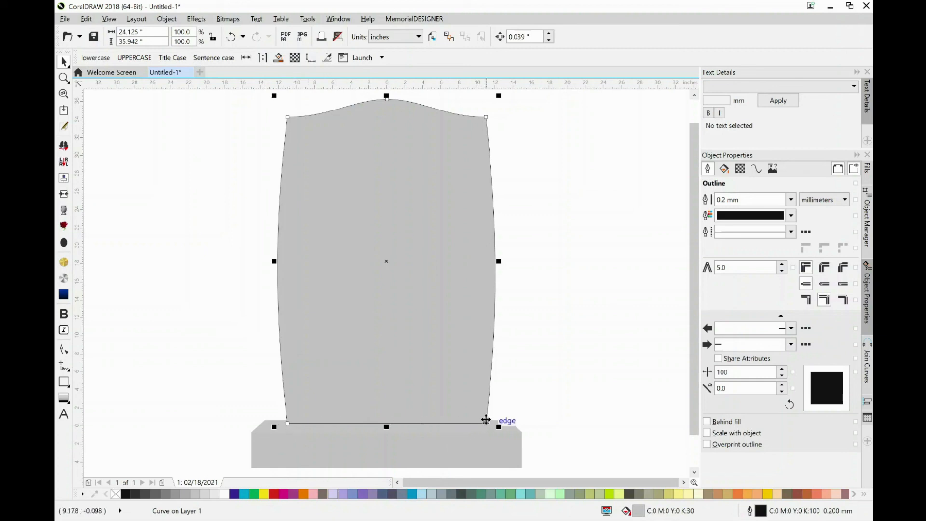
pyautogui.rightClick(115, 494)
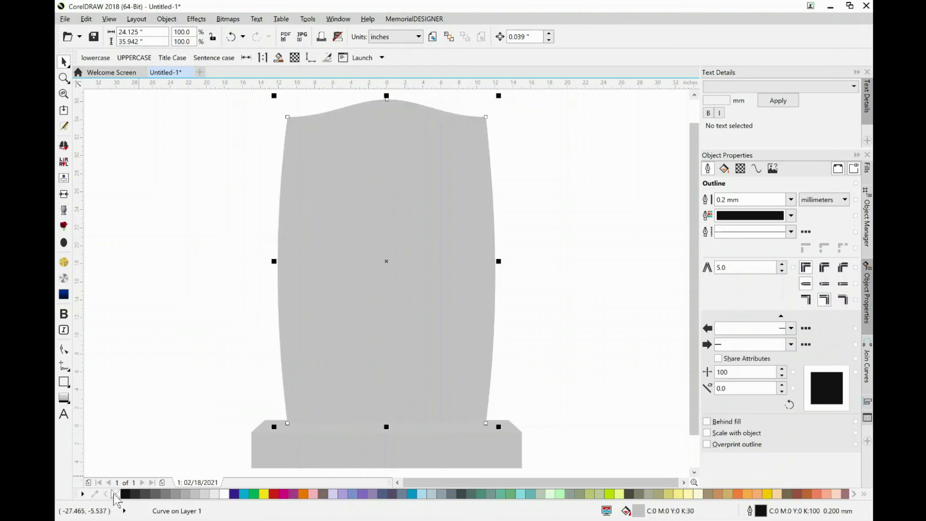
pyautogui.click(216, 363)
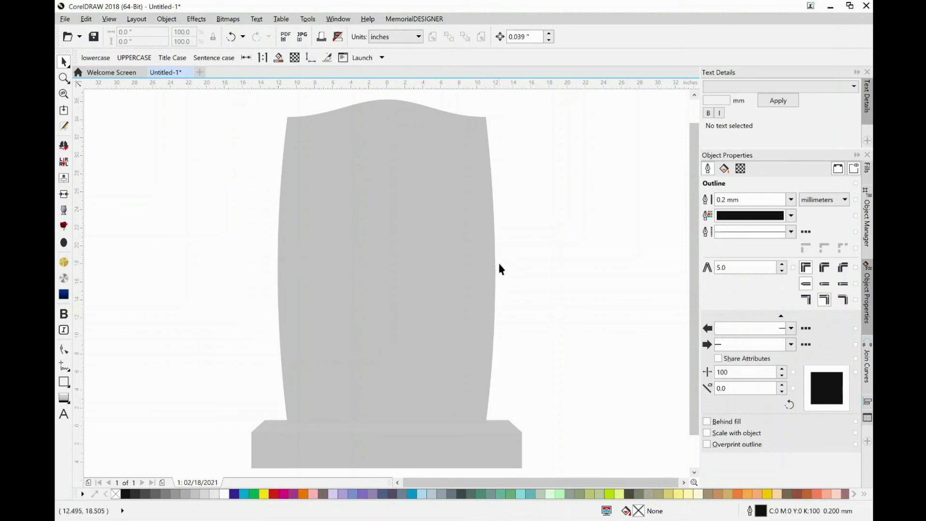
pyautogui.click(469, 173)
pyautogui.moveTo(468, 170); pyautogui.dragTo(500, 235)
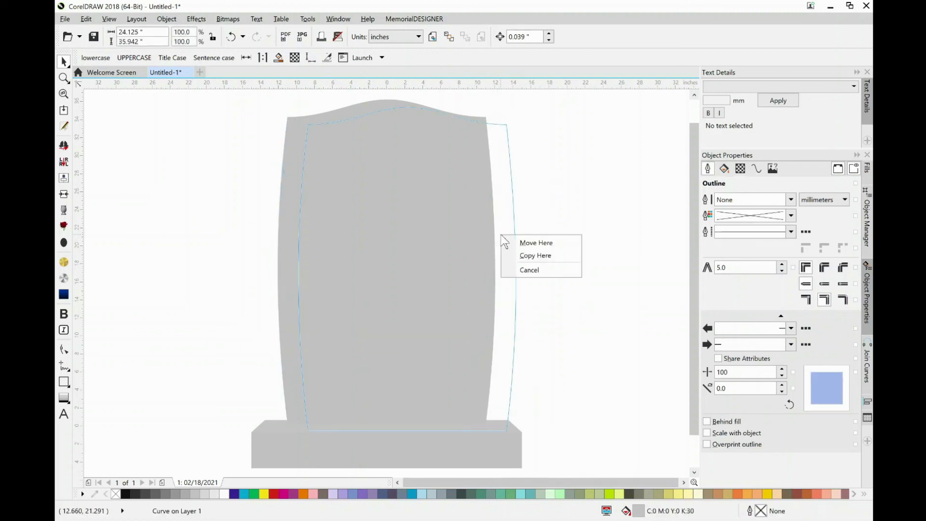
pyautogui.press('Escape')
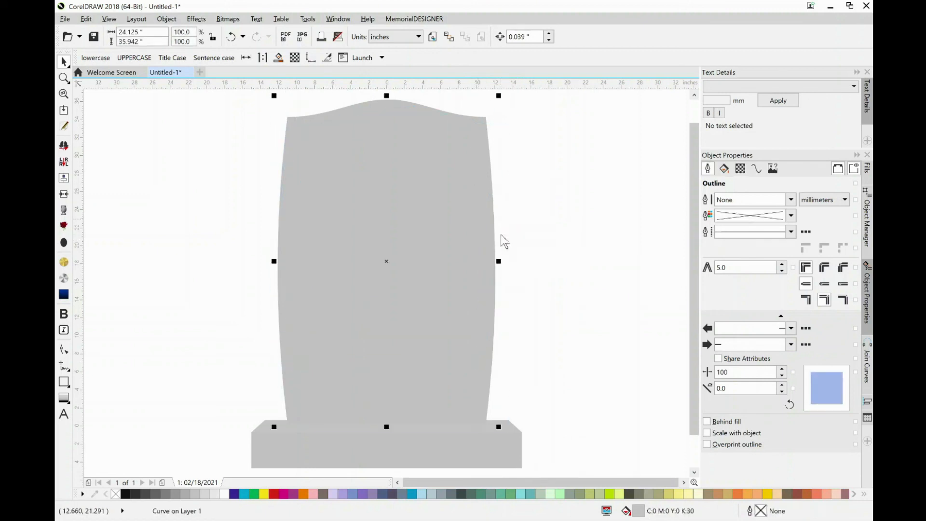